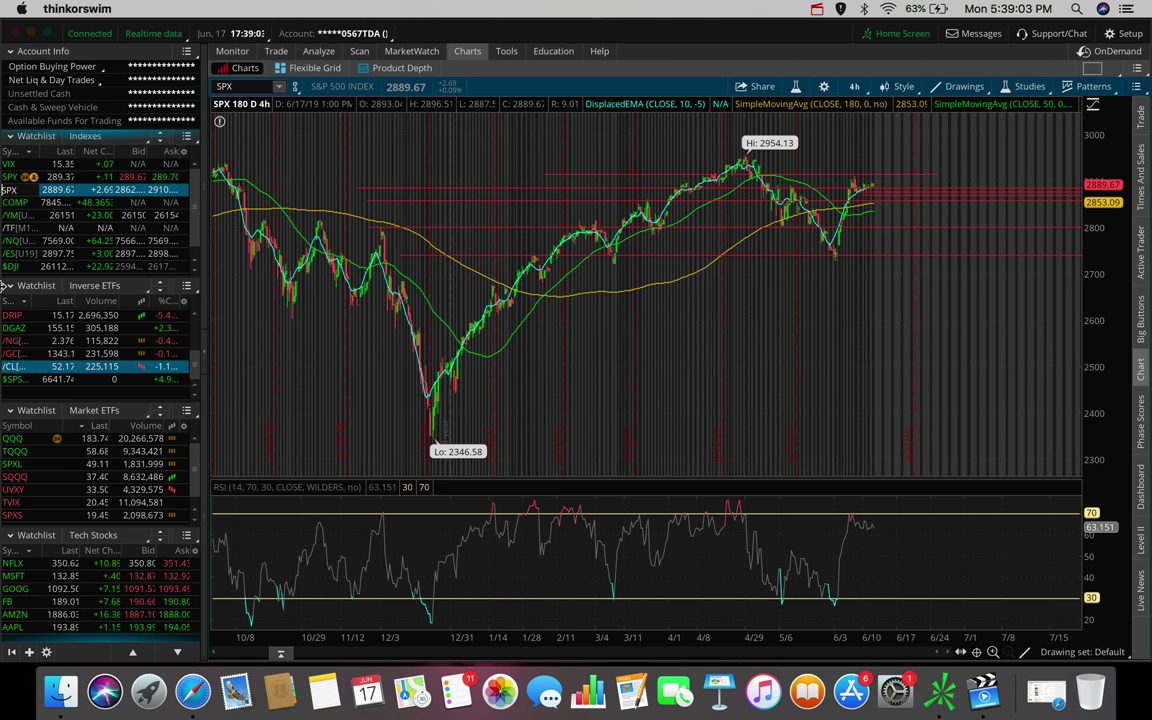
Flip through the Dow Jones and /NQ futures charts, then return to SPX.
key("Down")
key("Down")
key("Down")
key("Down")
key("Down")
key("Down")
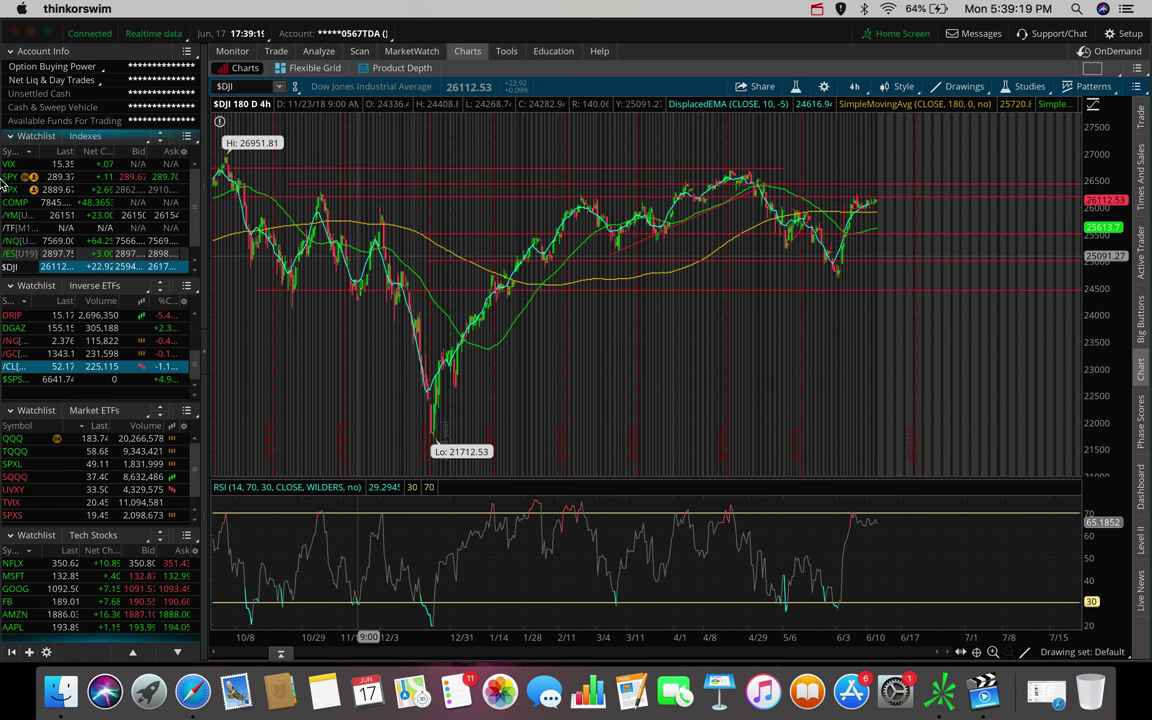
left_click(25, 241)
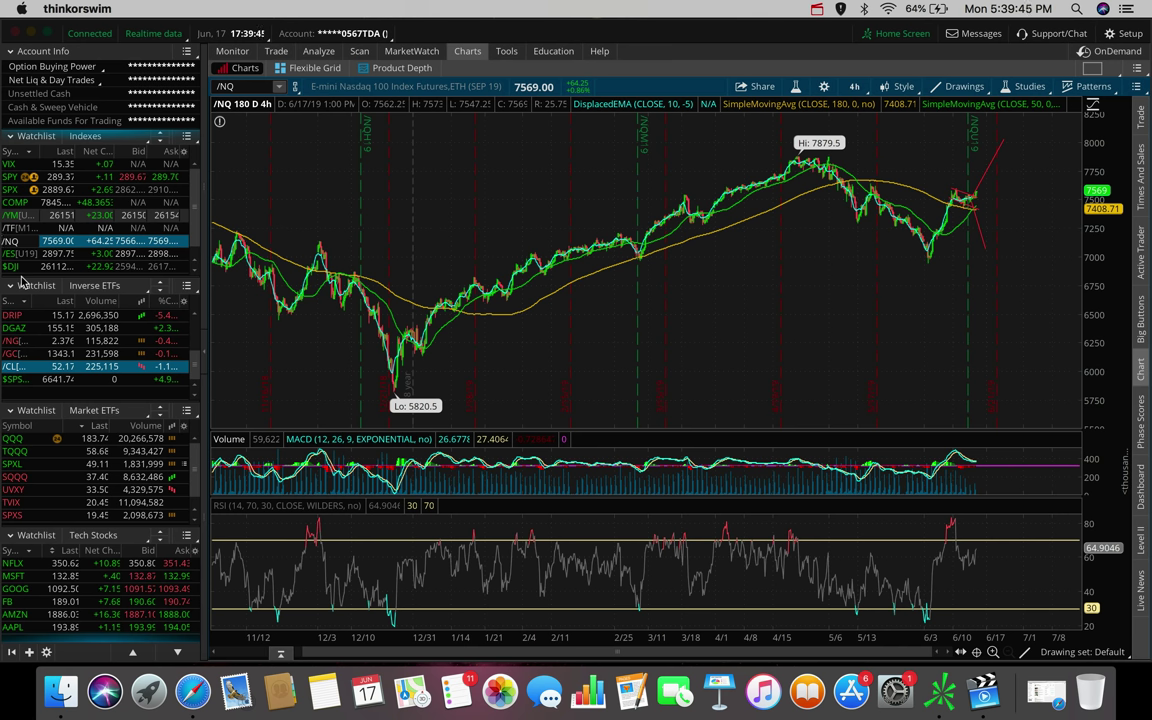
left_click(28, 192)
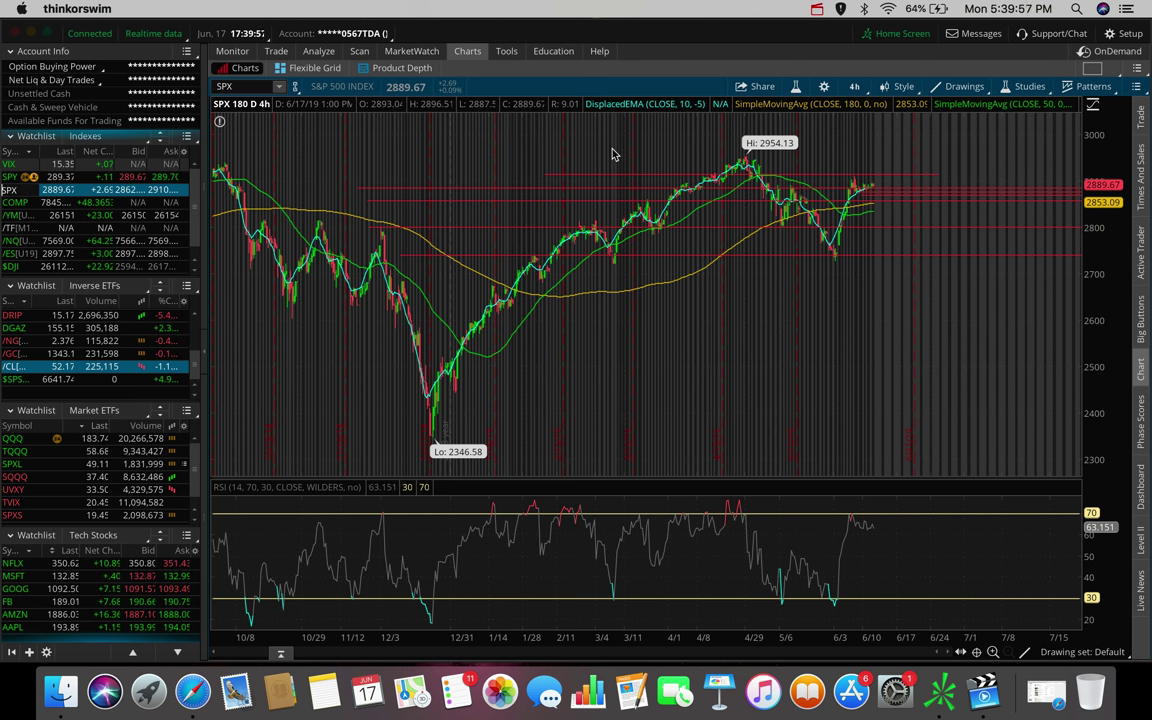
Switch the SPX chart to 10 days of 30-minute bars.
left_click(854, 86)
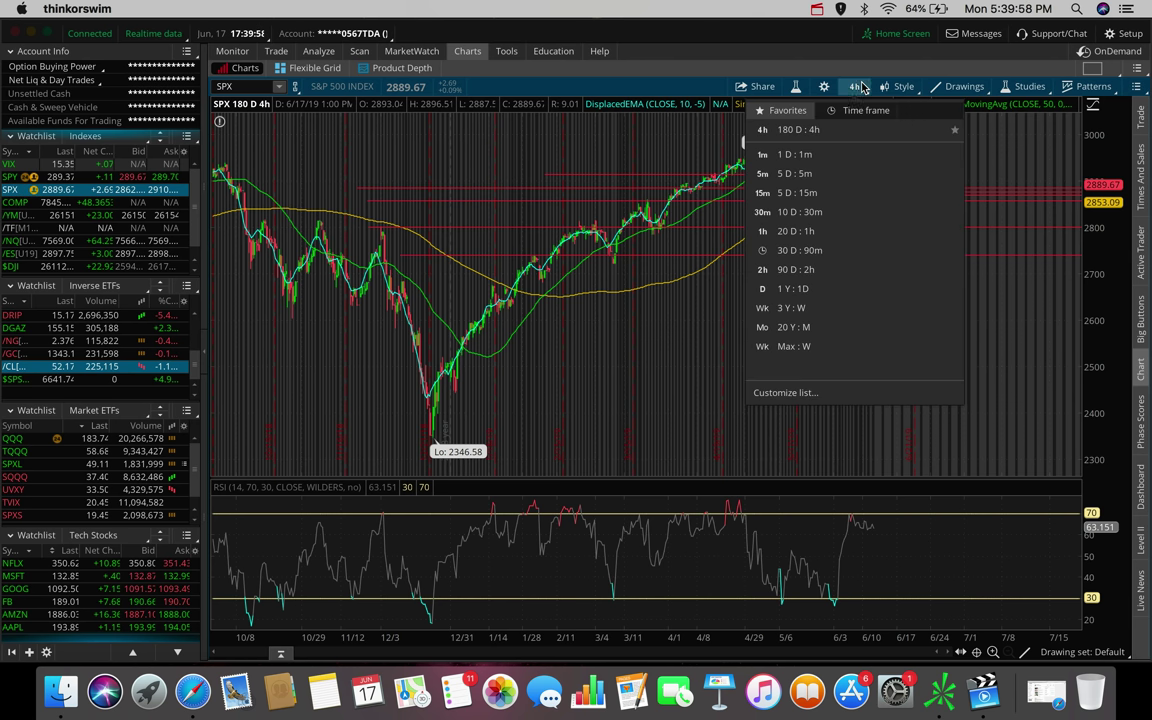
left_click(802, 212)
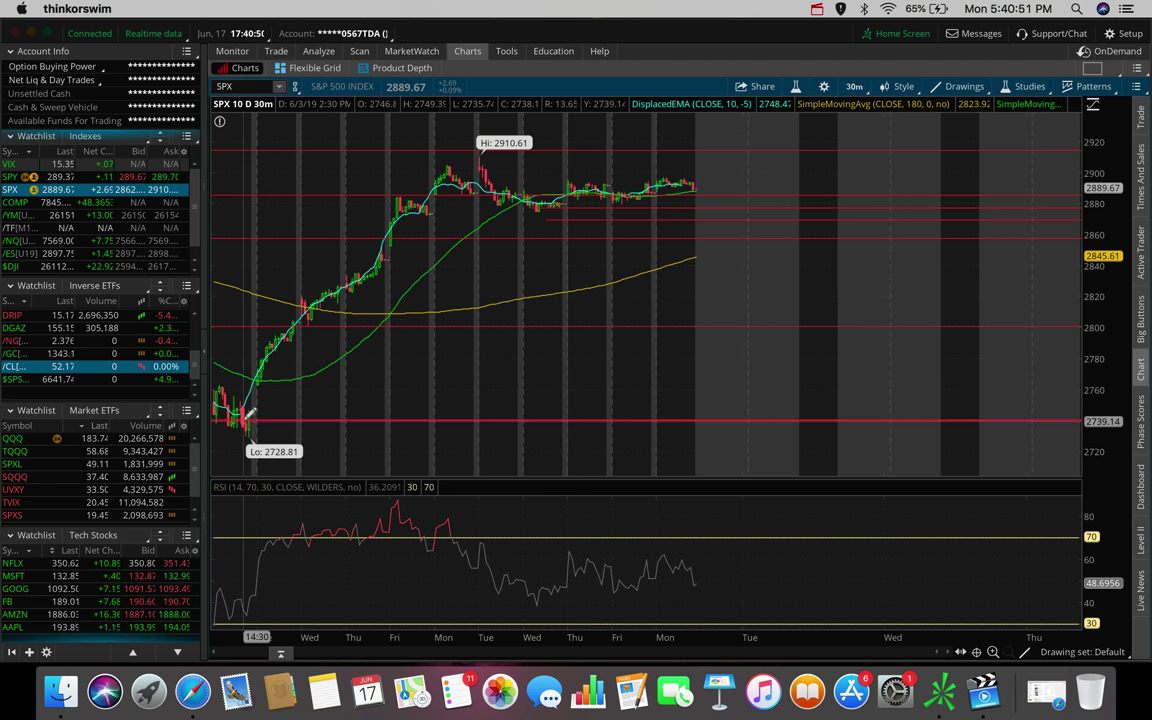
left_click(853, 86)
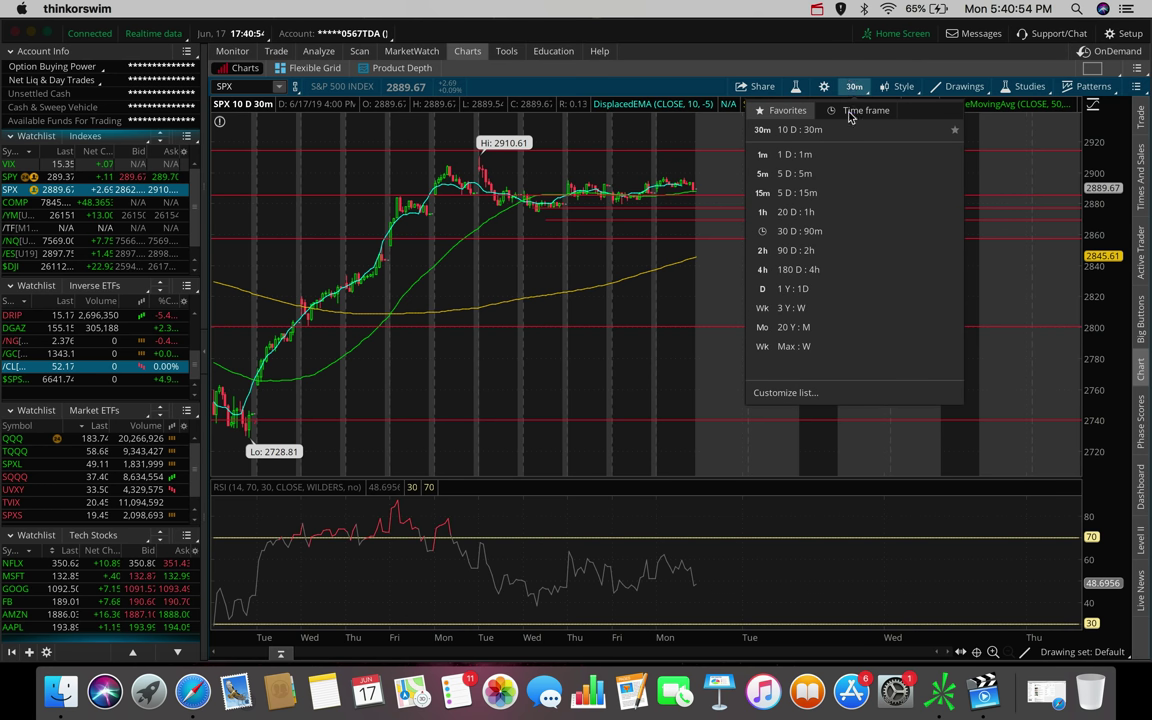
Return the SPX chart to 180 D : 4h to view its trendlines and levels.
left_click(810, 269)
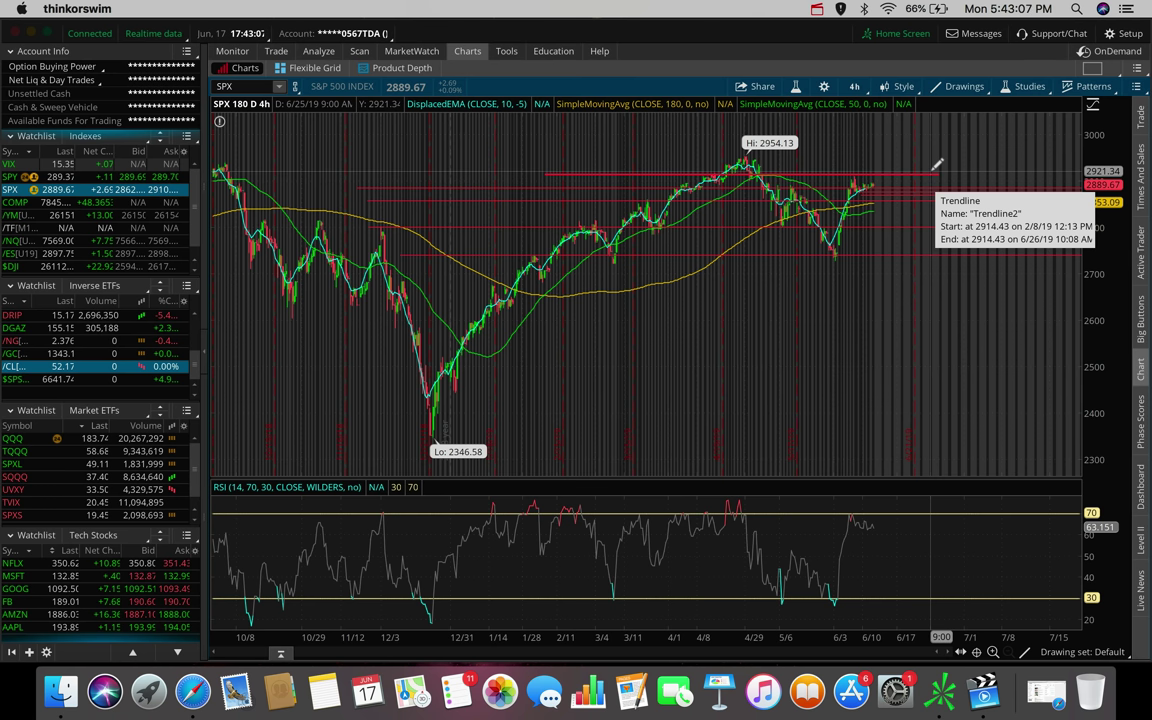
Bring up the $DJI chart on the 180-day, 4-hour view.
mouse_move(858, 172)
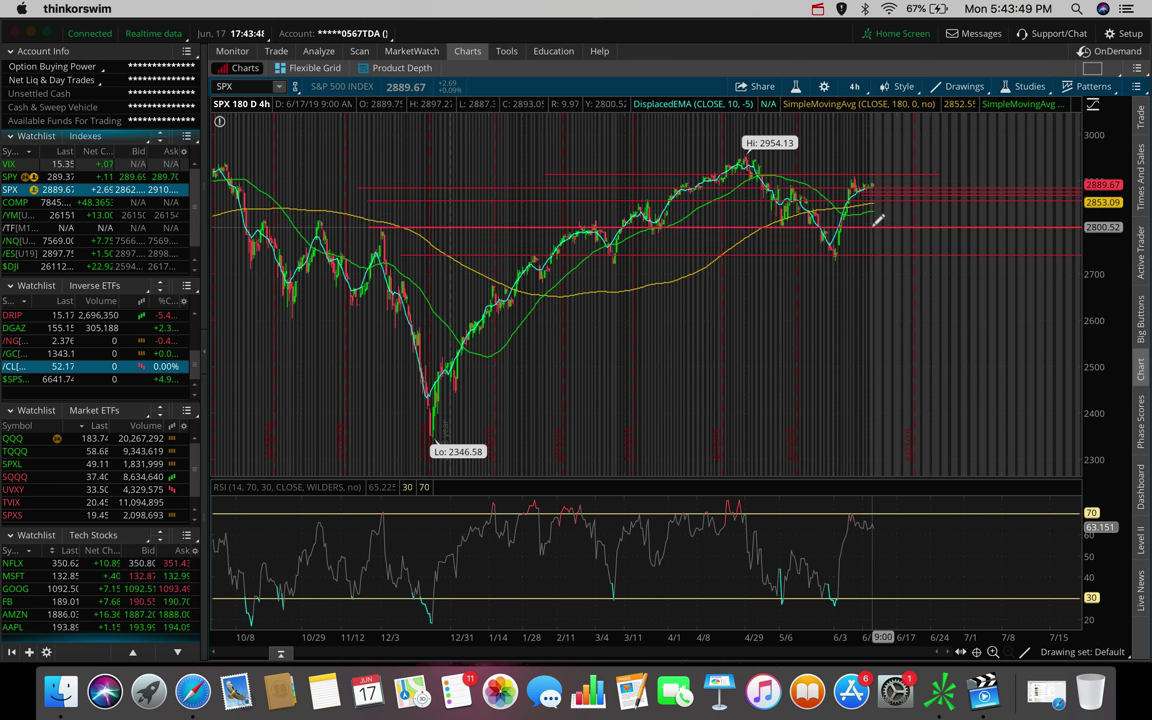
mouse_move(866, 251)
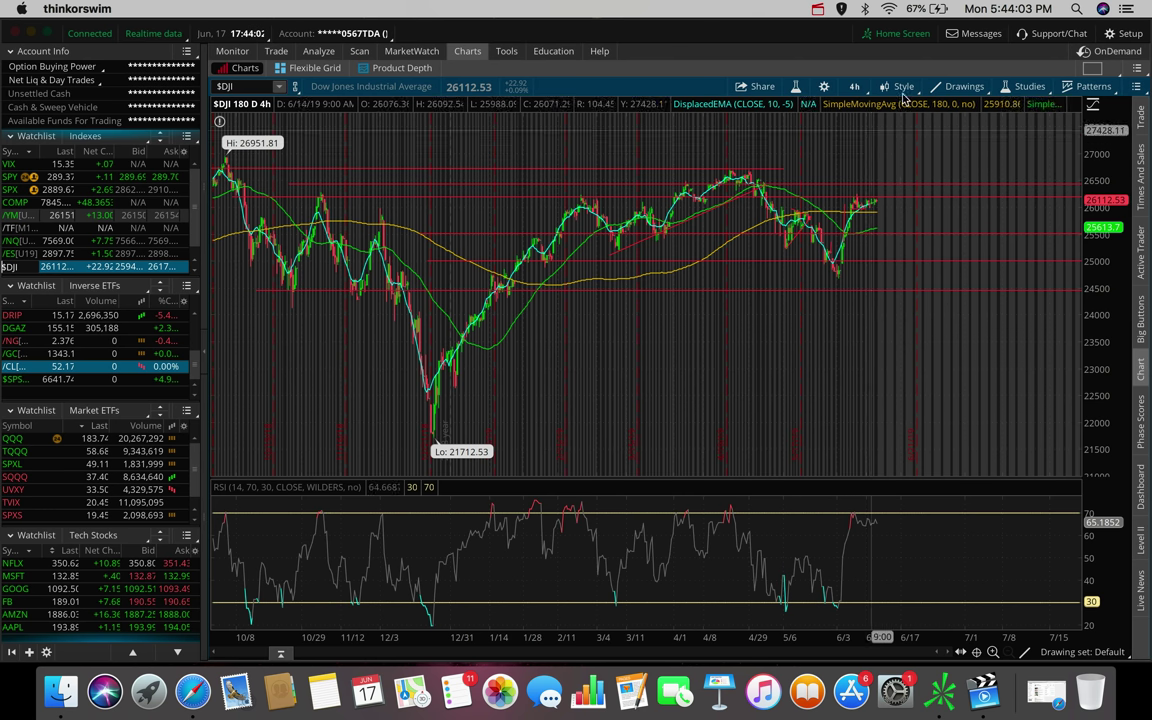
Set the $DJI chart to the 10 D : 30m timeframe.
left_click(854, 86)
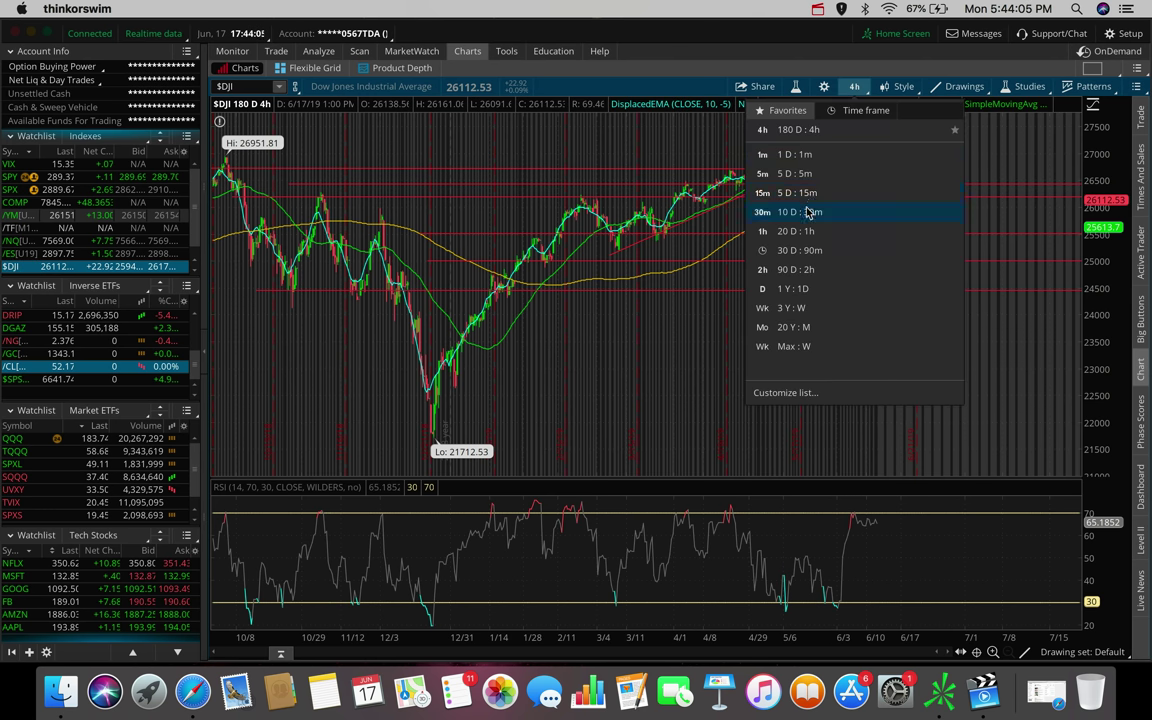
left_click(800, 211)
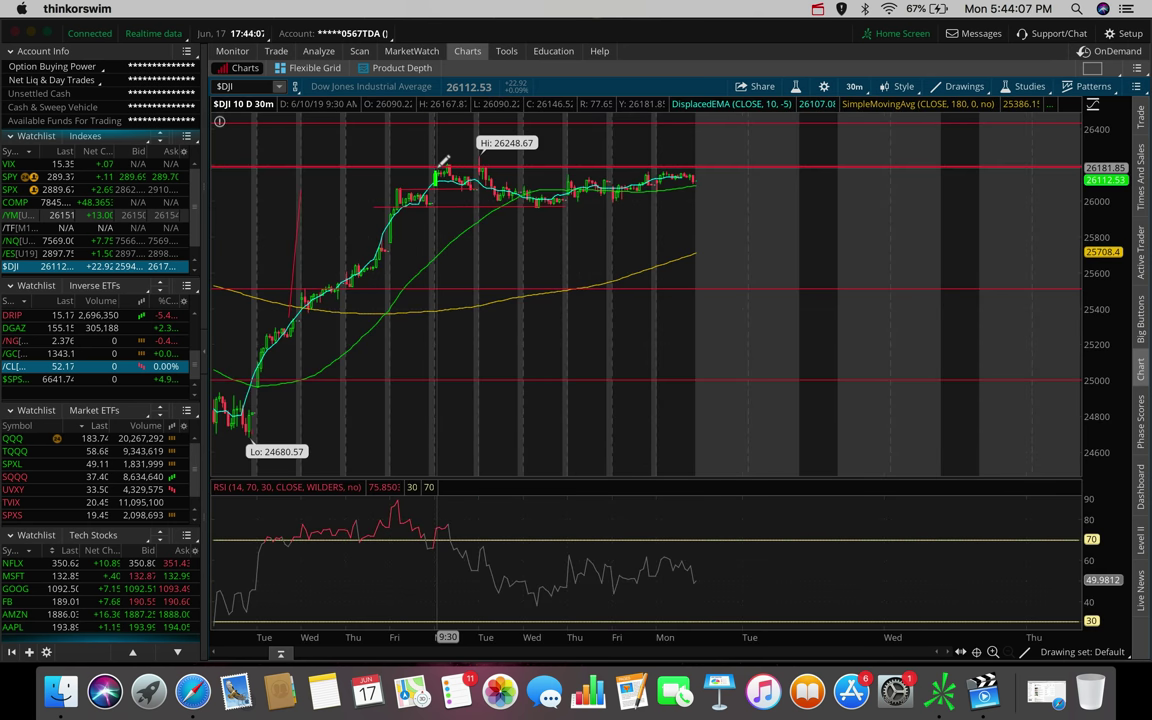
mouse_move(445, 160)
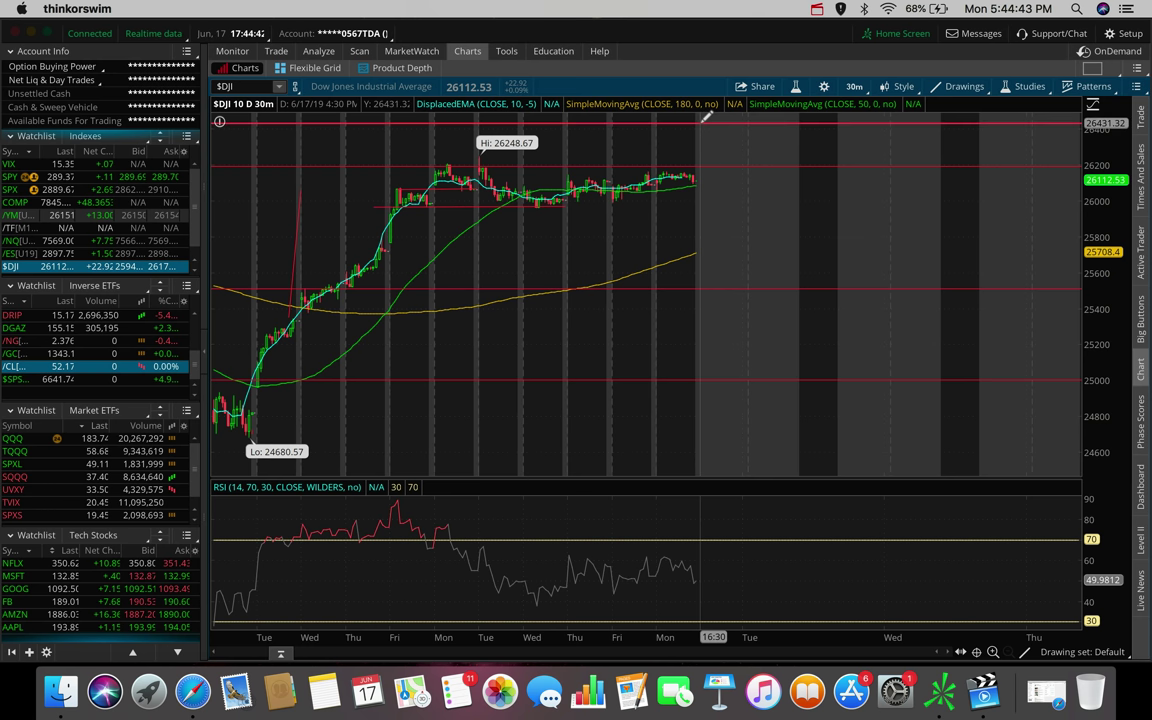
left_click(855, 87)
left_click(856, 88)
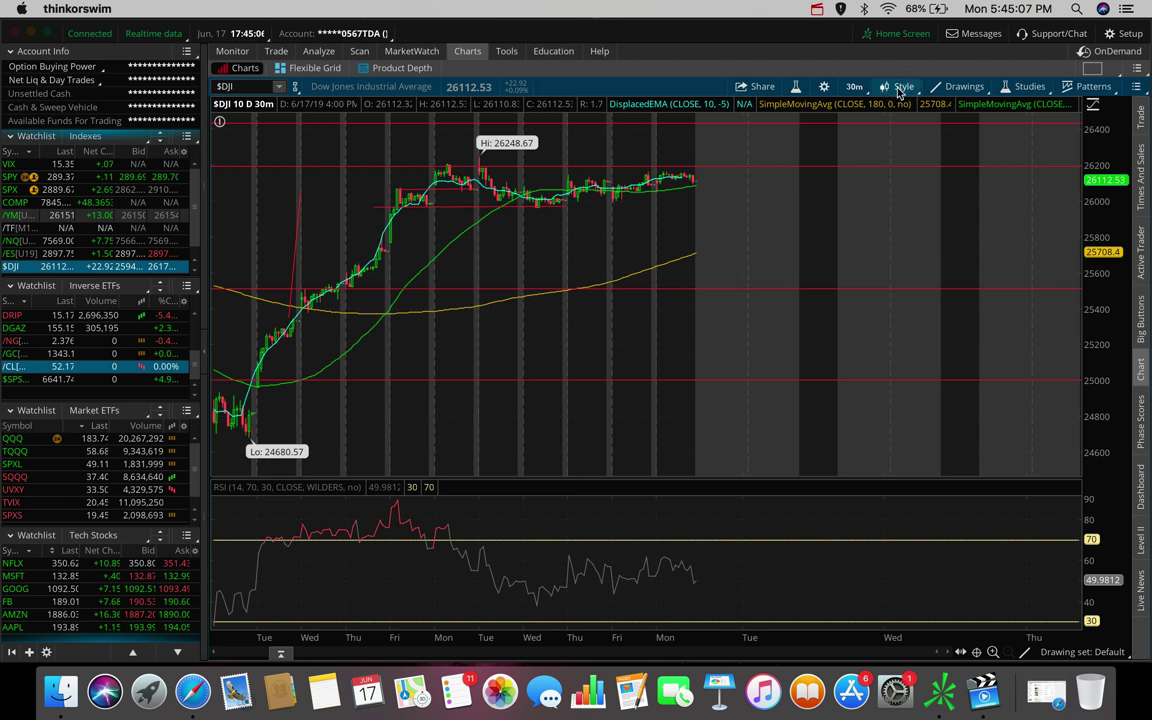
Change the $DJI chart to the 90 D : 2h timeframe.
left_click(853, 86)
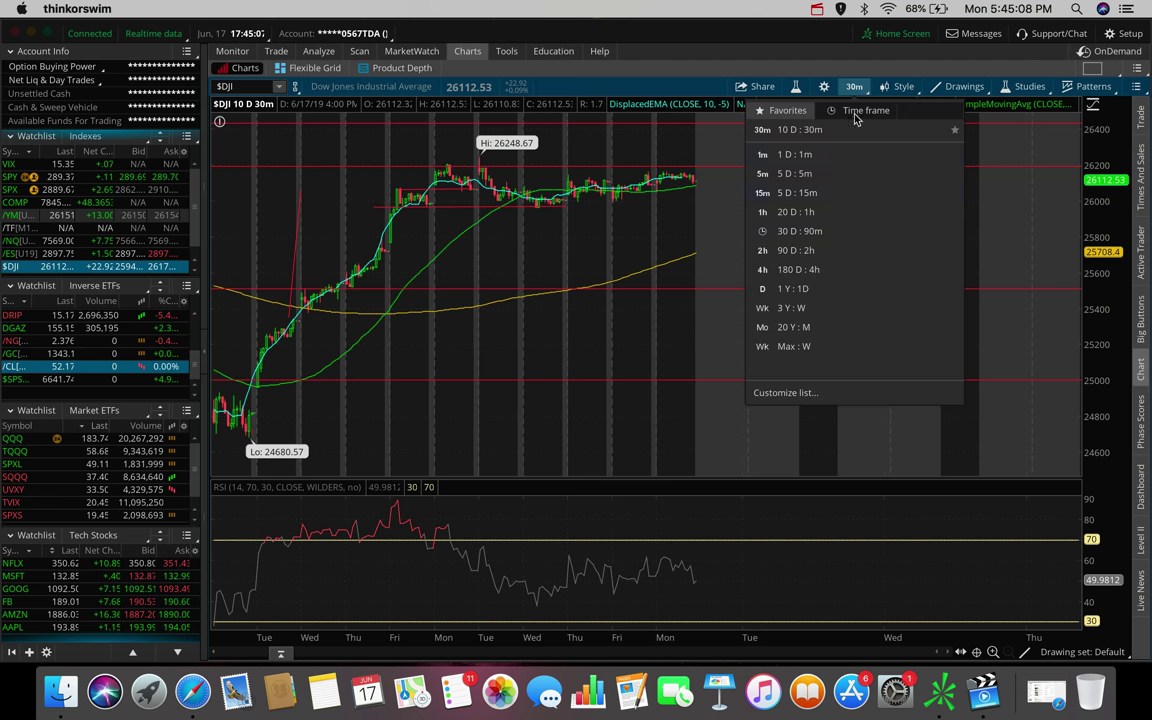
left_click(815, 256)
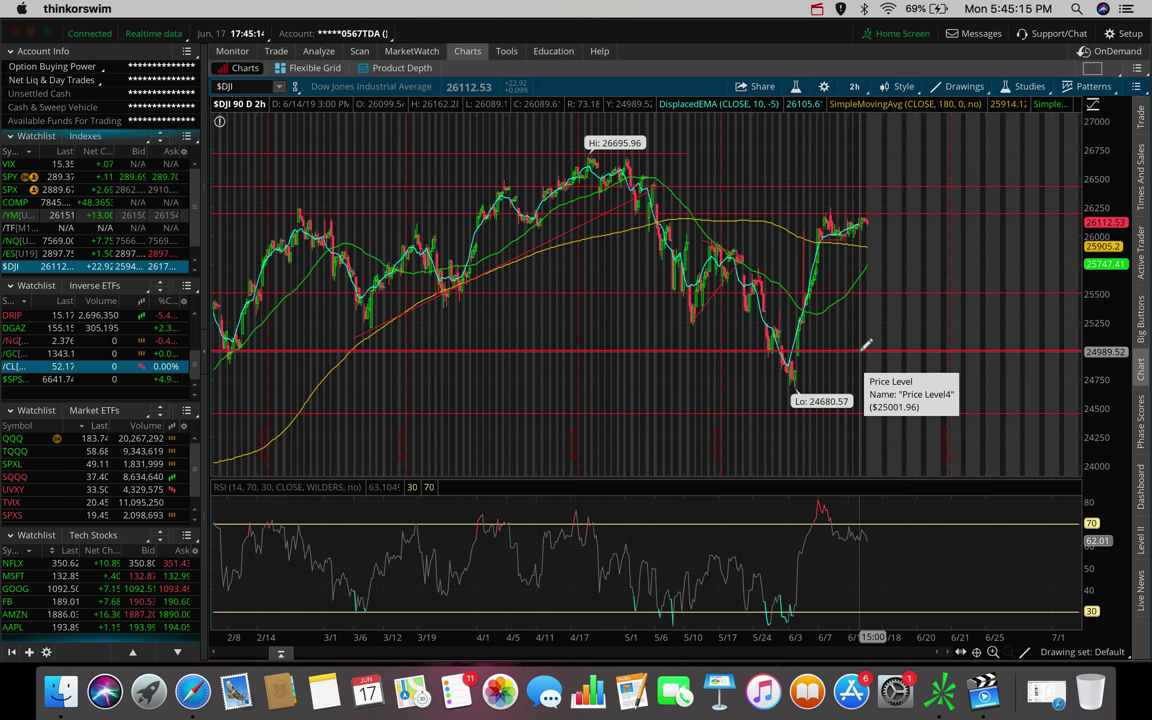
Put the $DJI chart back on the 180 D : 4h timeframe.
left_click(852, 88)
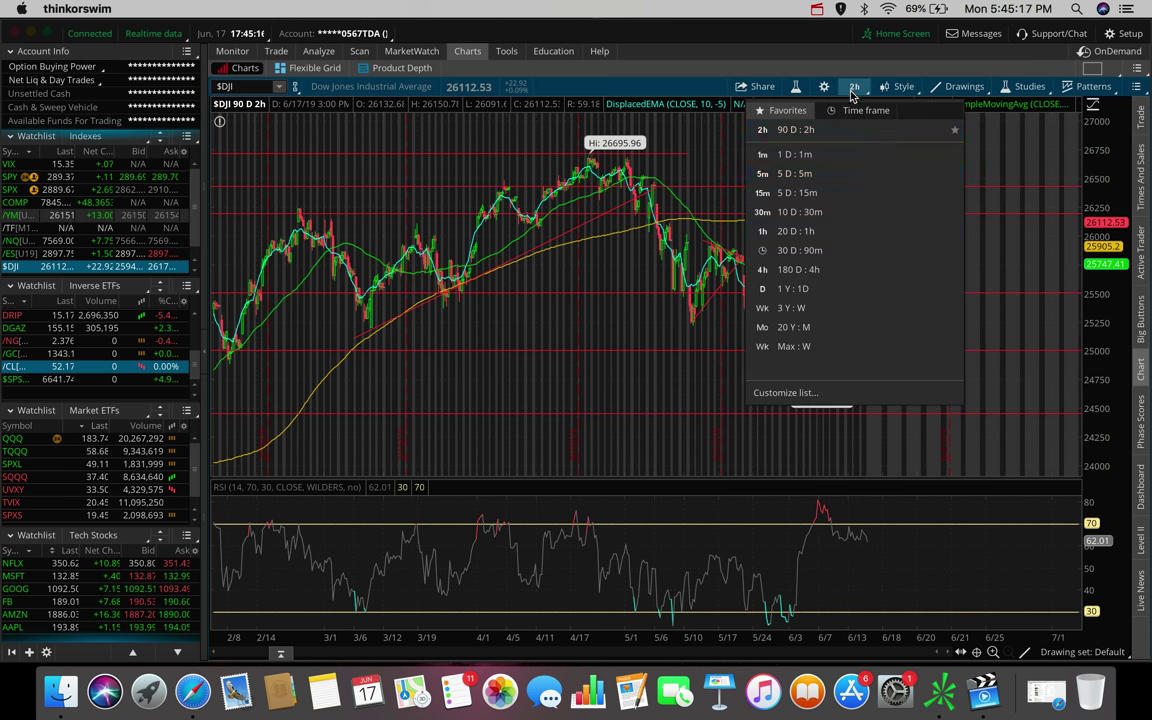
left_click(775, 269)
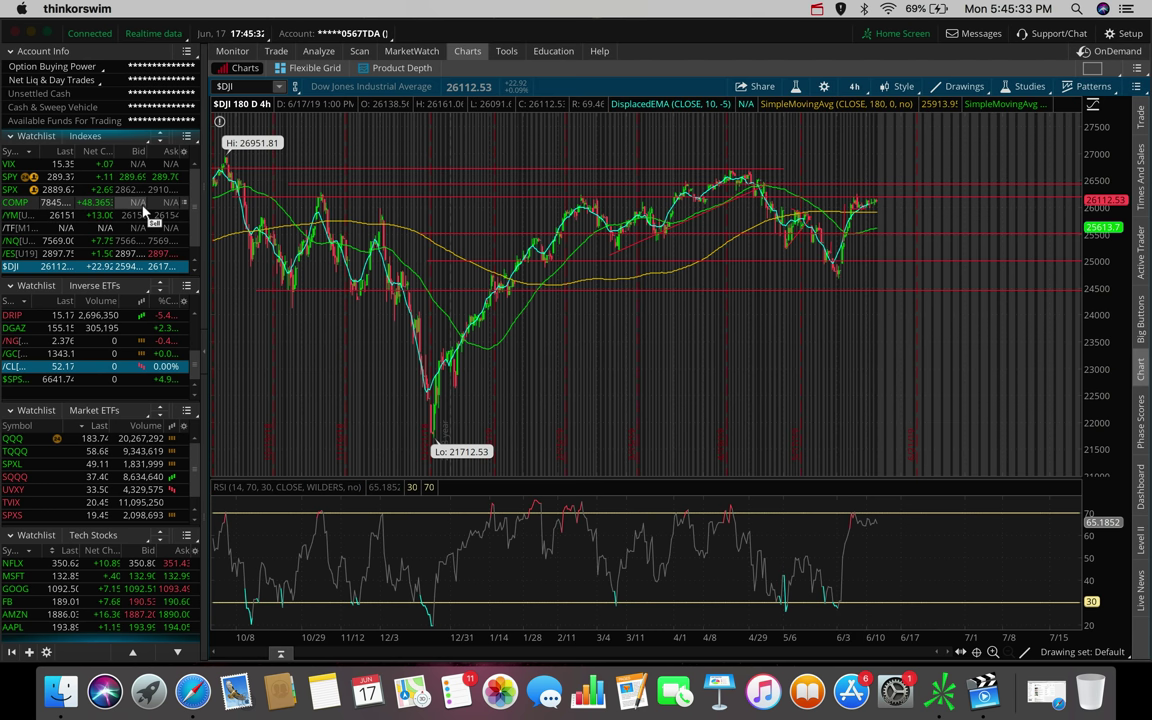
Load the /NQ Nasdaq 100 futures into the chart in place of $DJI.
left_click(8, 240)
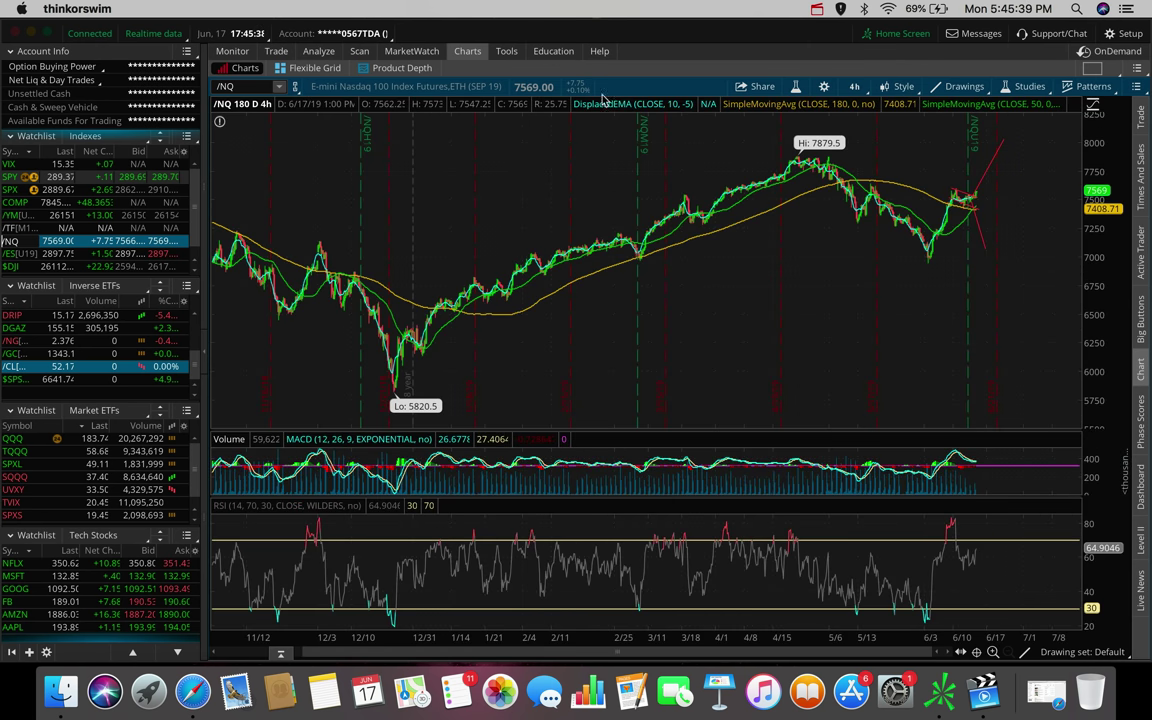
Set the /NQ chart to 1 D : 1m, then to 20 D : 1h.
left_click(553, 51)
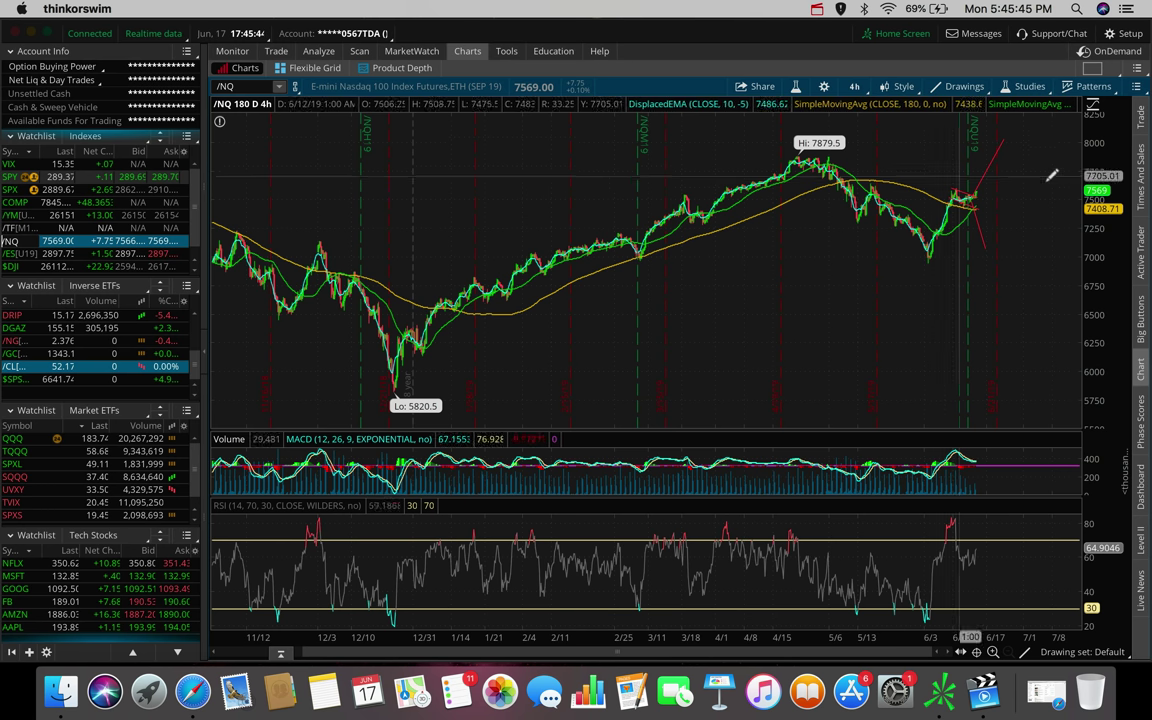
scroll(412, 188, "up", 5)
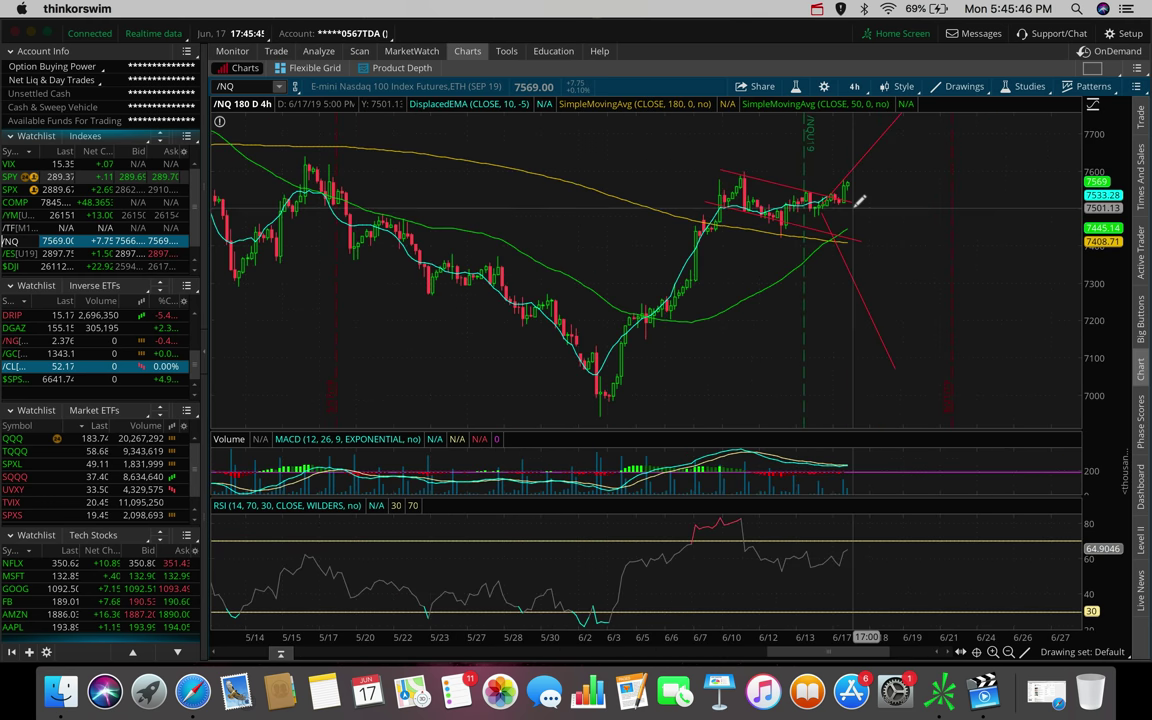
left_click(854, 86)
left_click(825, 155)
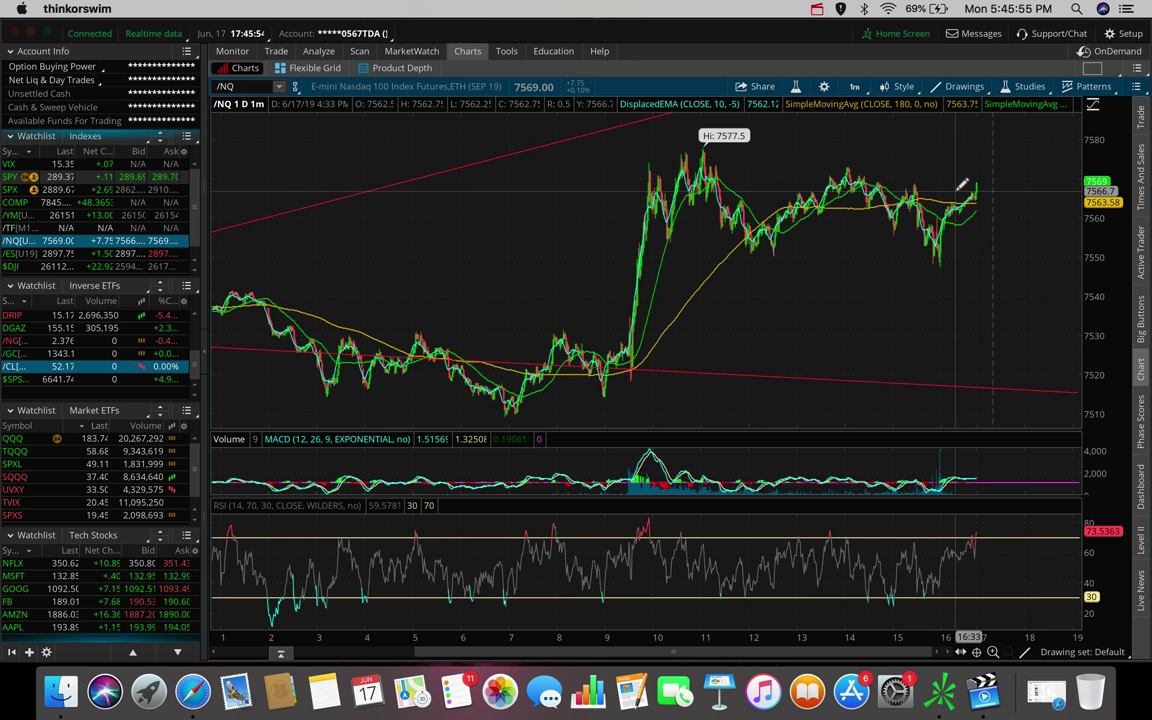
left_click(854, 86)
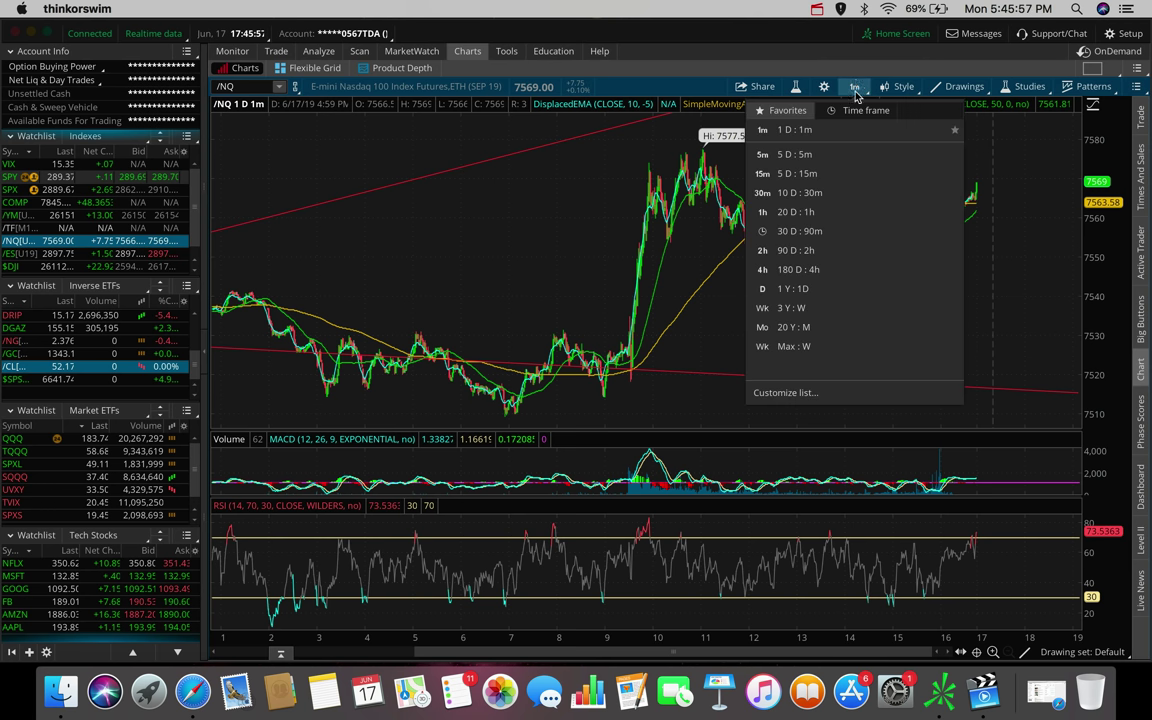
left_click(841, 211)
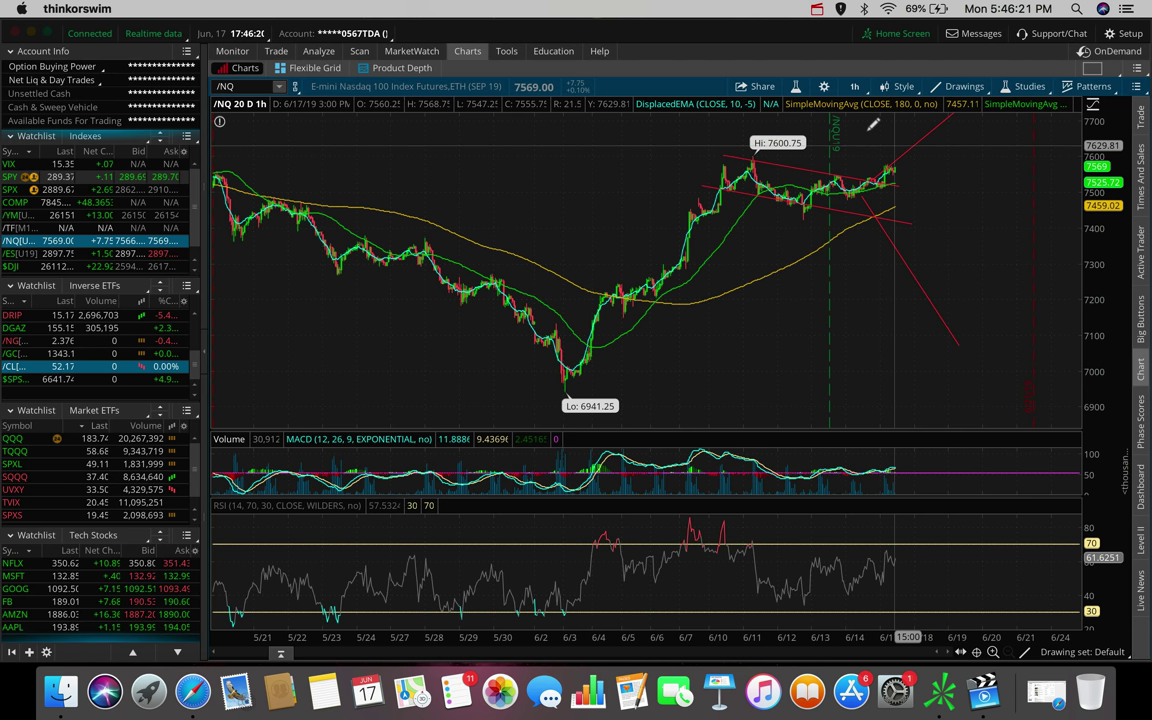
Cycle the /NQ chart to 180 D : 4h and back to 20 D : 1h.
left_click(854, 86)
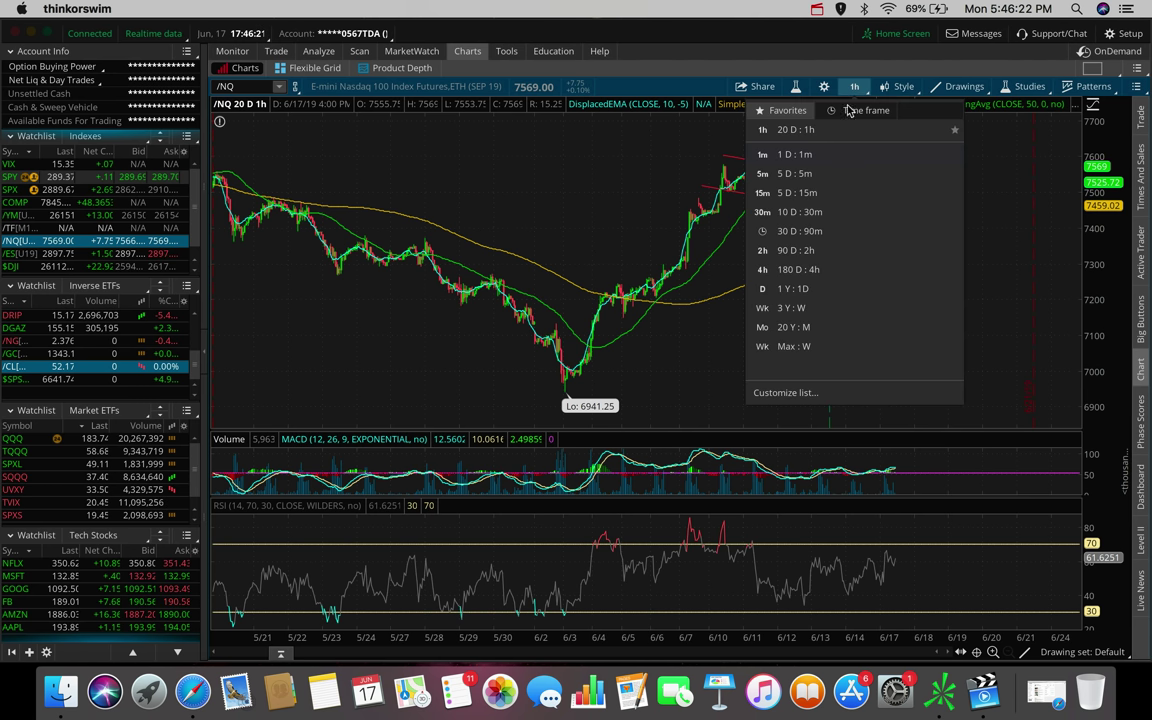
left_click(810, 269)
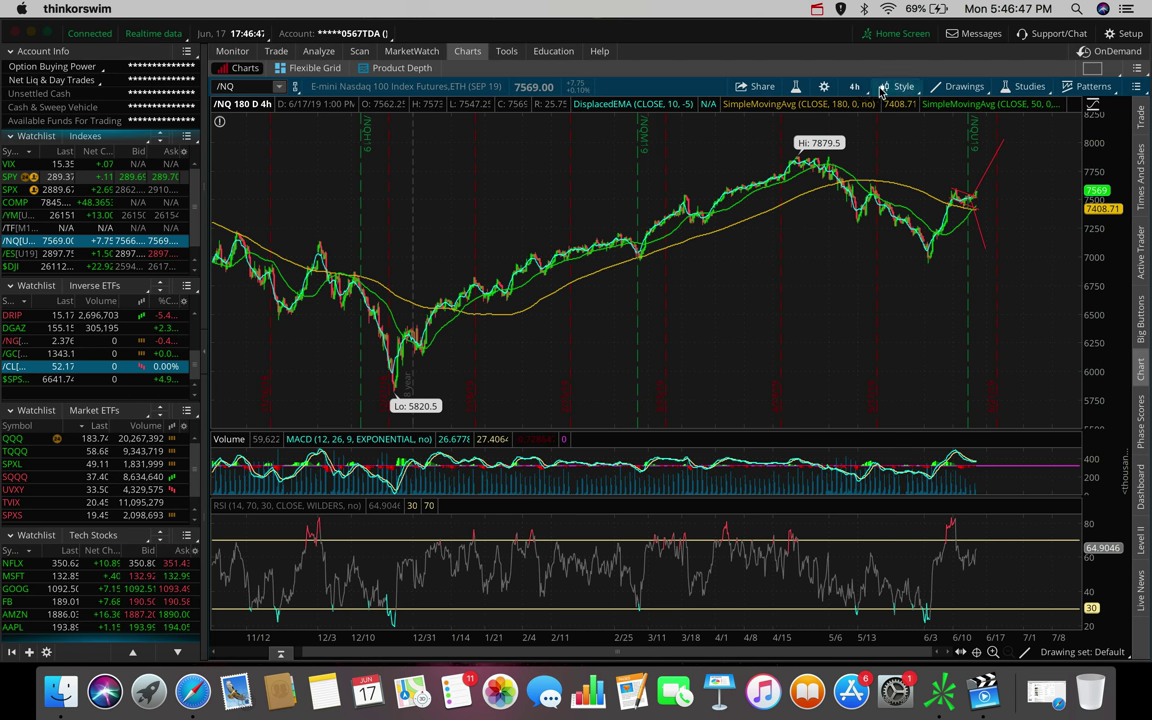
left_click(854, 86)
left_click(830, 231)
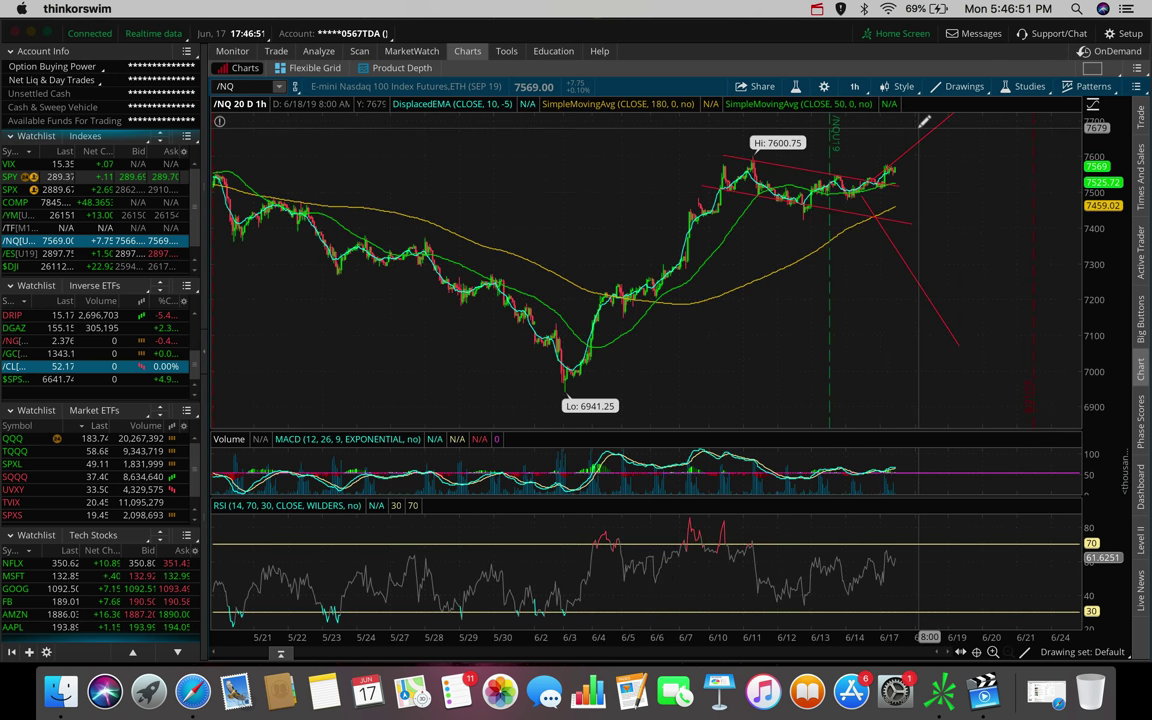
Switch to 5 D : 5m and draw a rising trendline from the 7421 low.
left_click(854, 86)
left_click(841, 174)
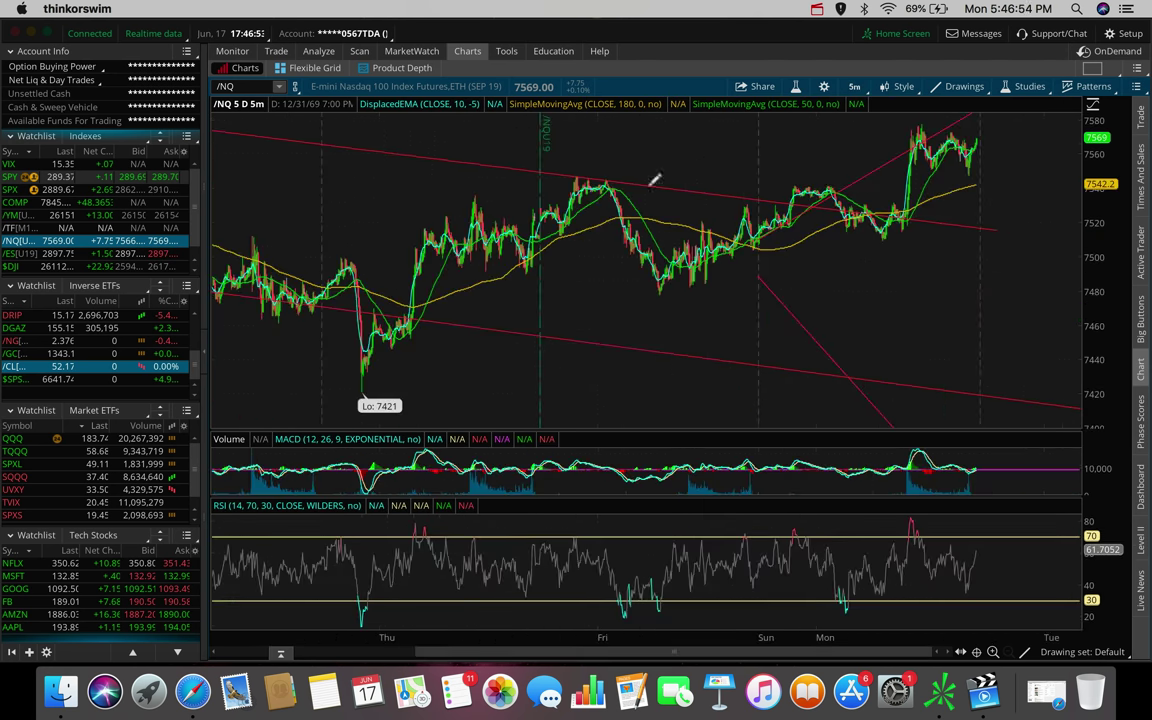
left_click(346, 367)
left_click(1012, 190)
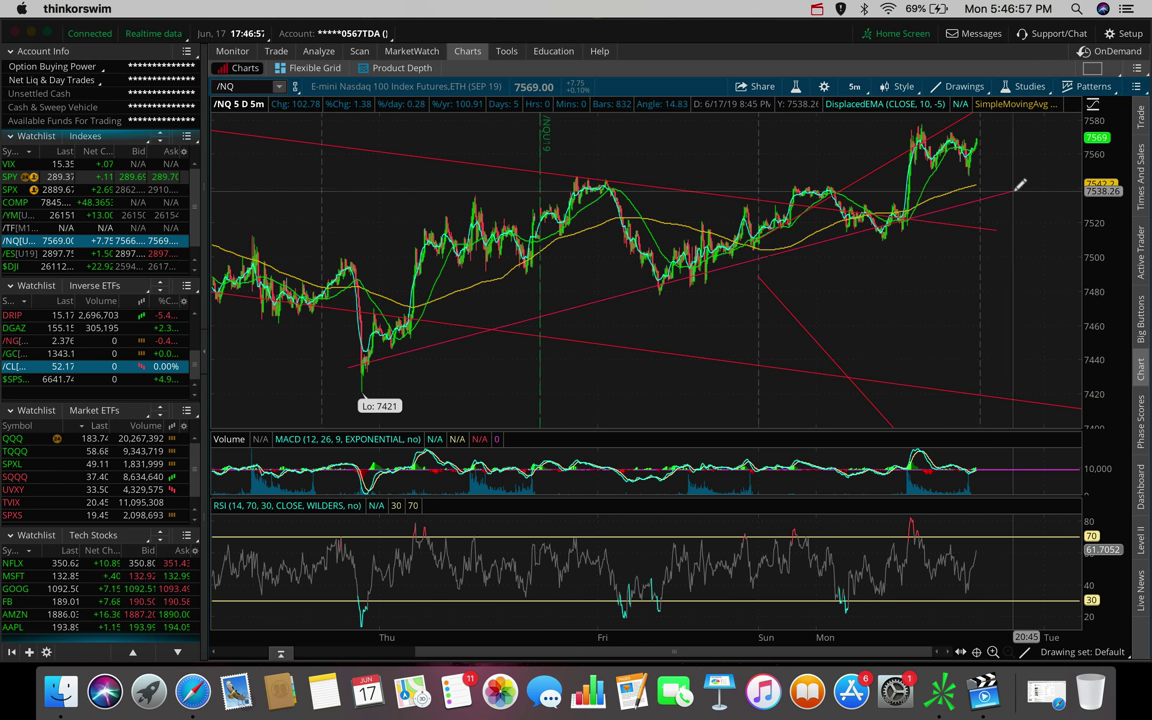
Switch the /NQ chart from 5-minute bars back to 180 D : 4h.
left_click(854, 86)
left_click(815, 265)
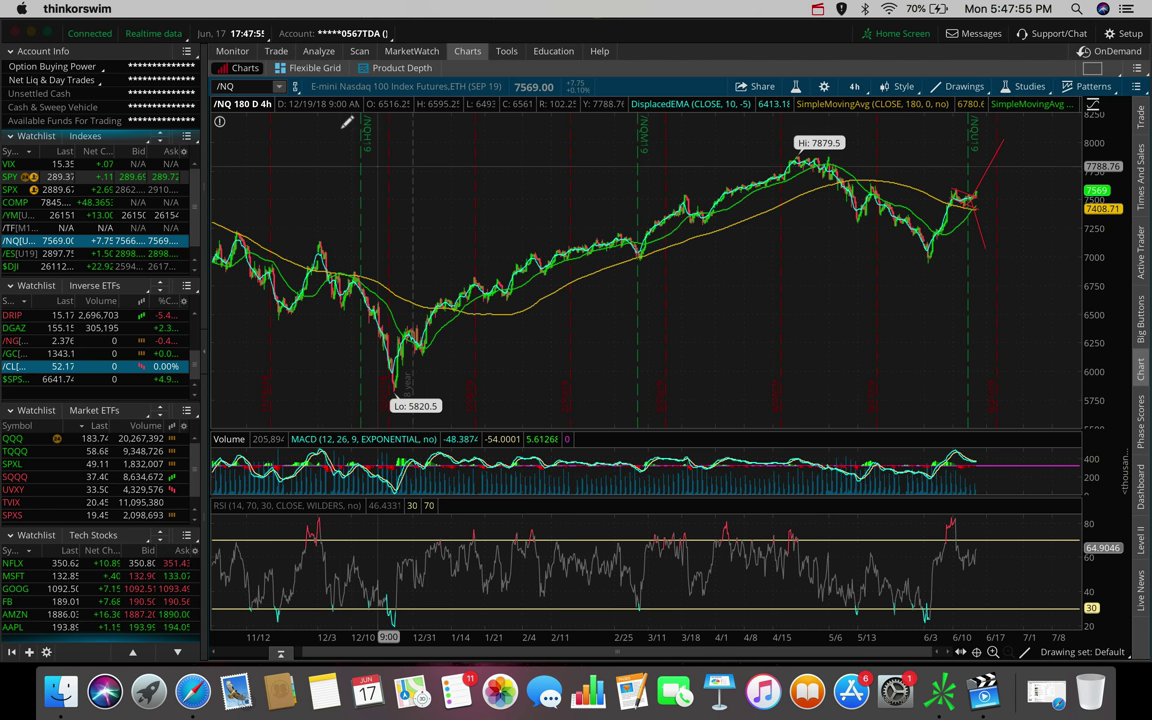
Load BYND on the chart and zoom in on its recent weeks of 4-hour candles.
left_click(249, 86)
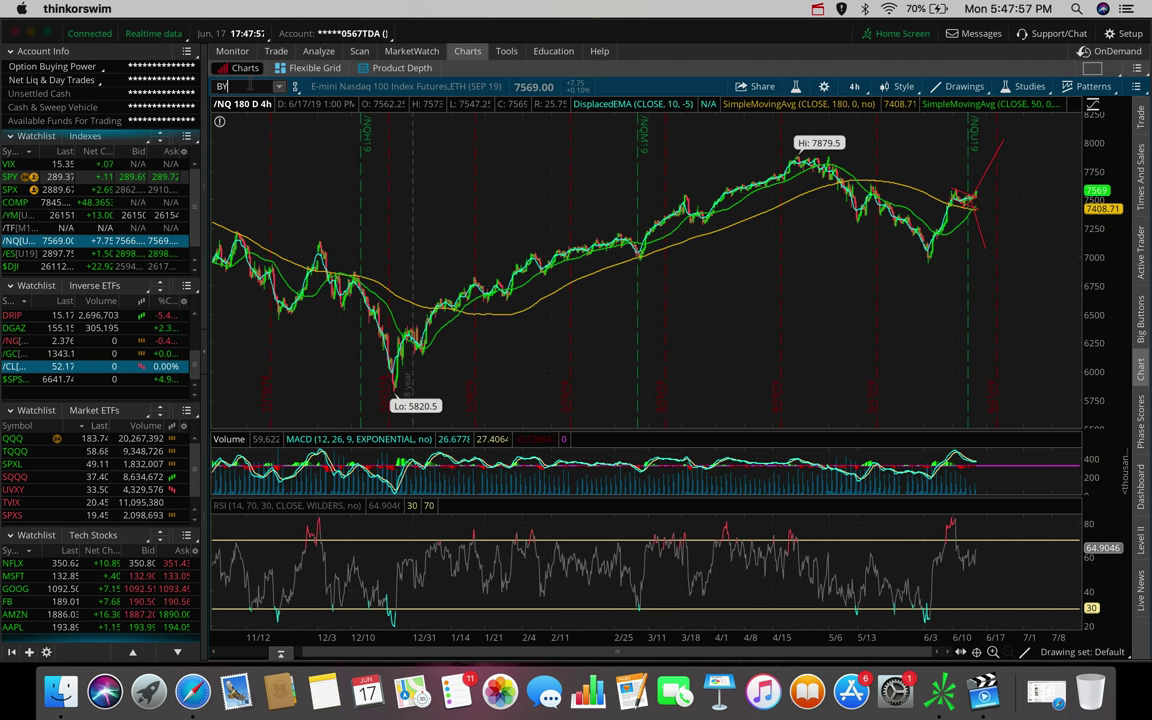
key("Return")
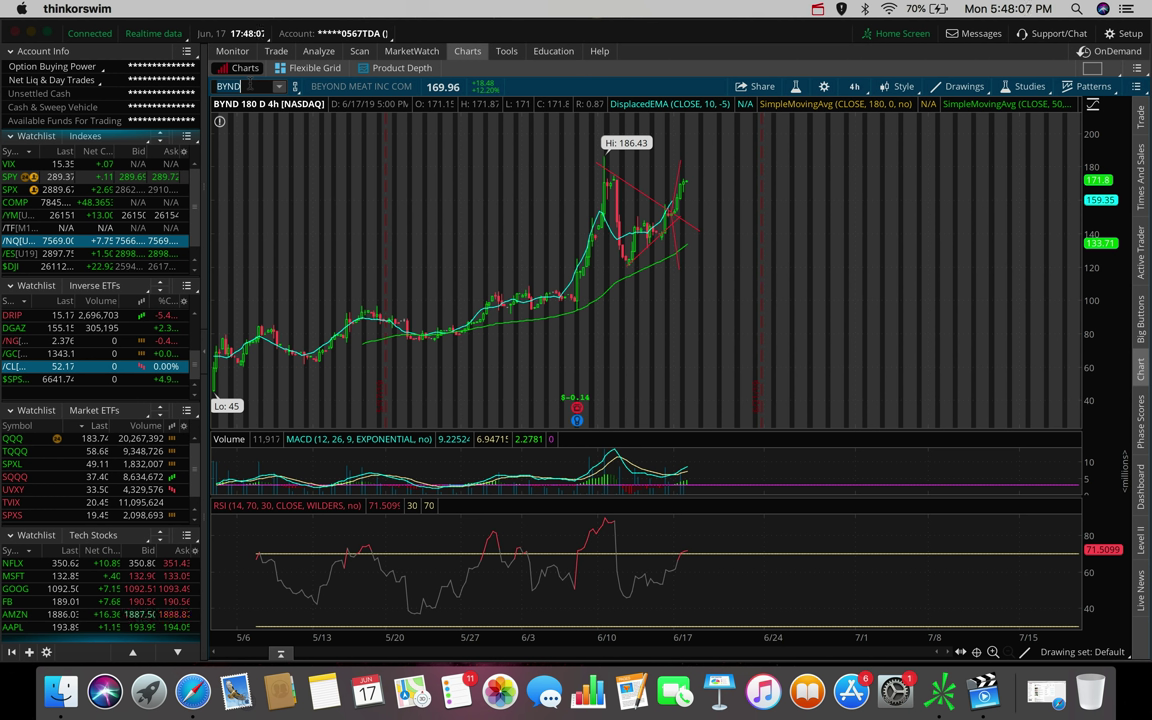
left_click(249, 86)
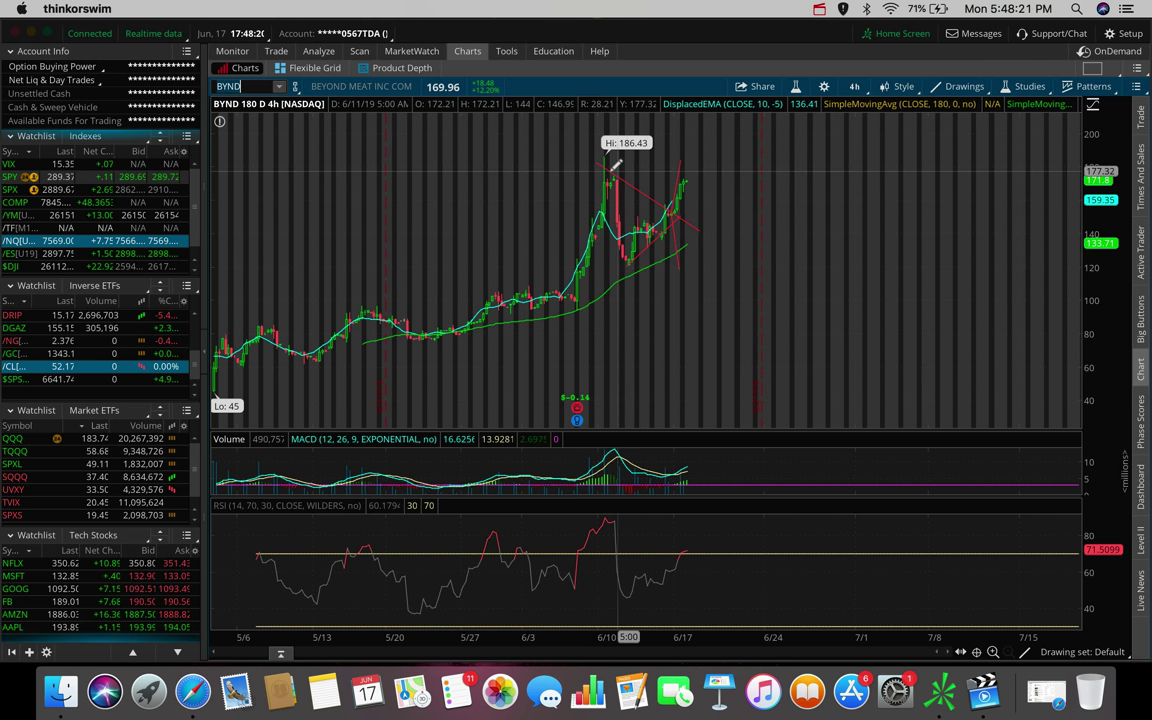
scroll(560, 203, "up", 3)
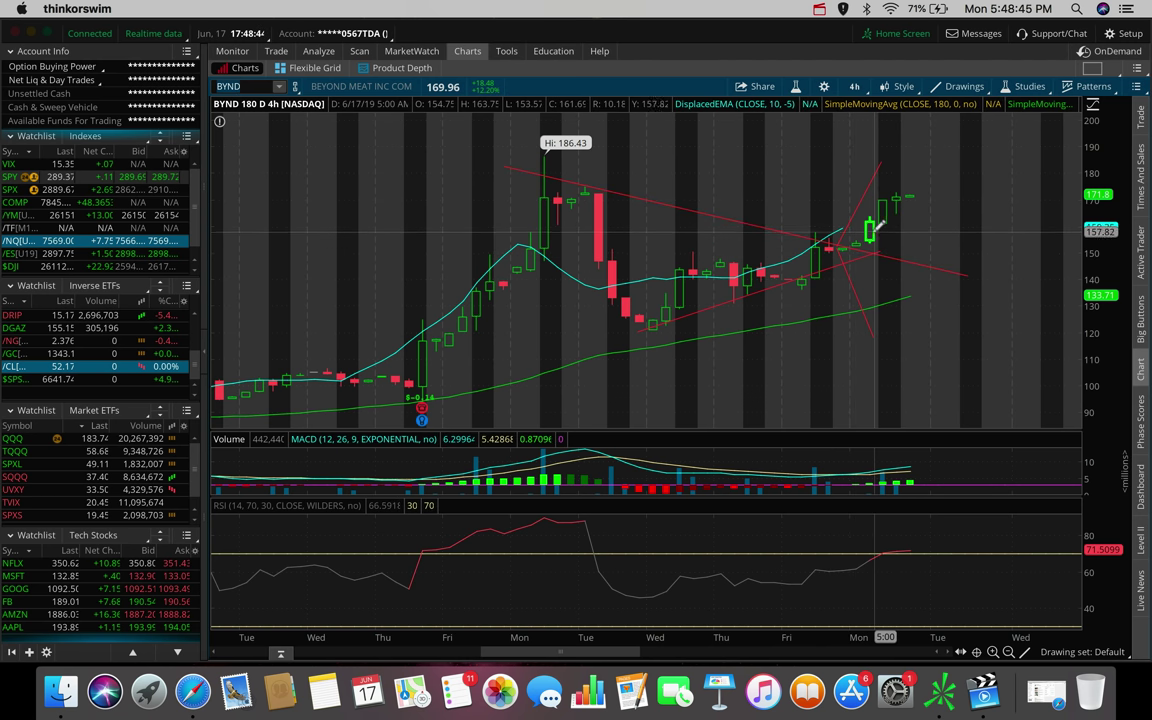
left_click(858, 88)
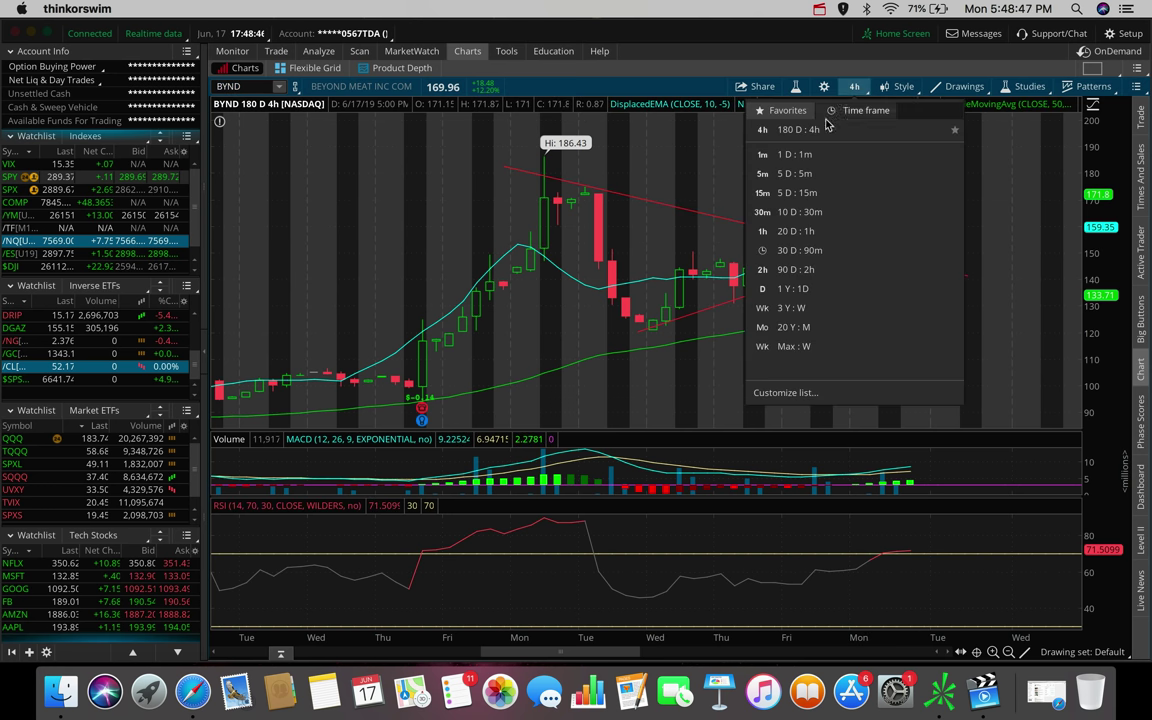
Switch BYND to 5 days of 5-minute bars and zoom toward Friday afternoon through Monday.
left_click(798, 173)
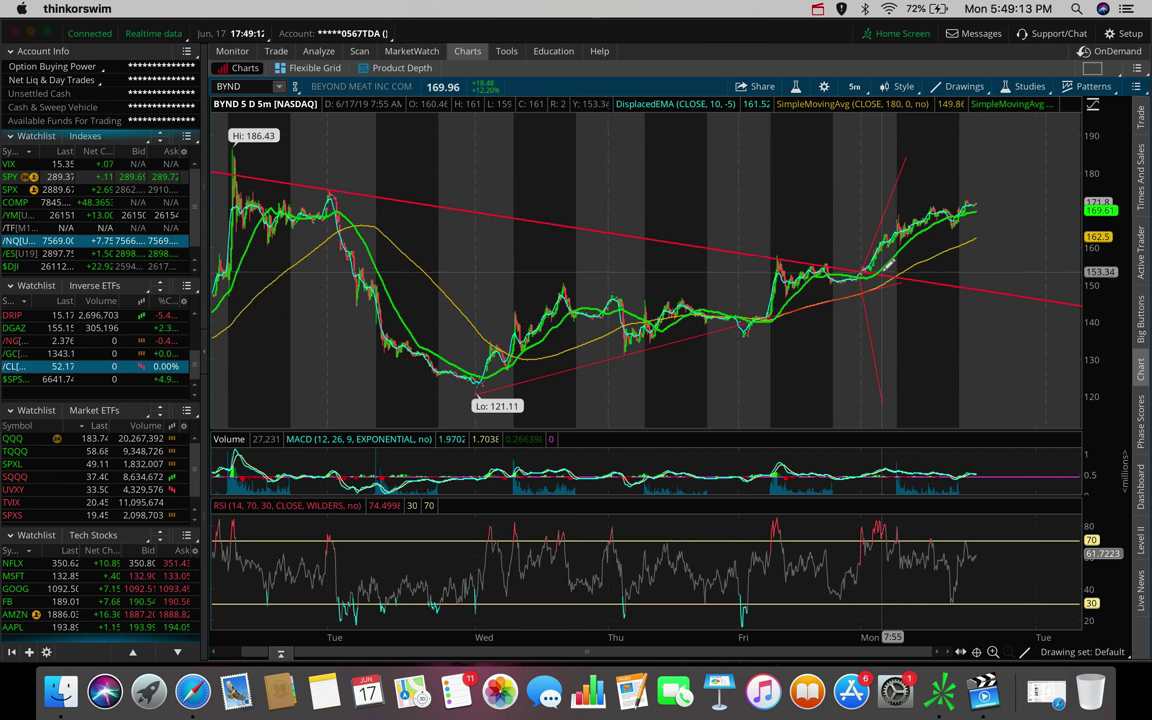
left_click_drag(893, 262, 902, 224)
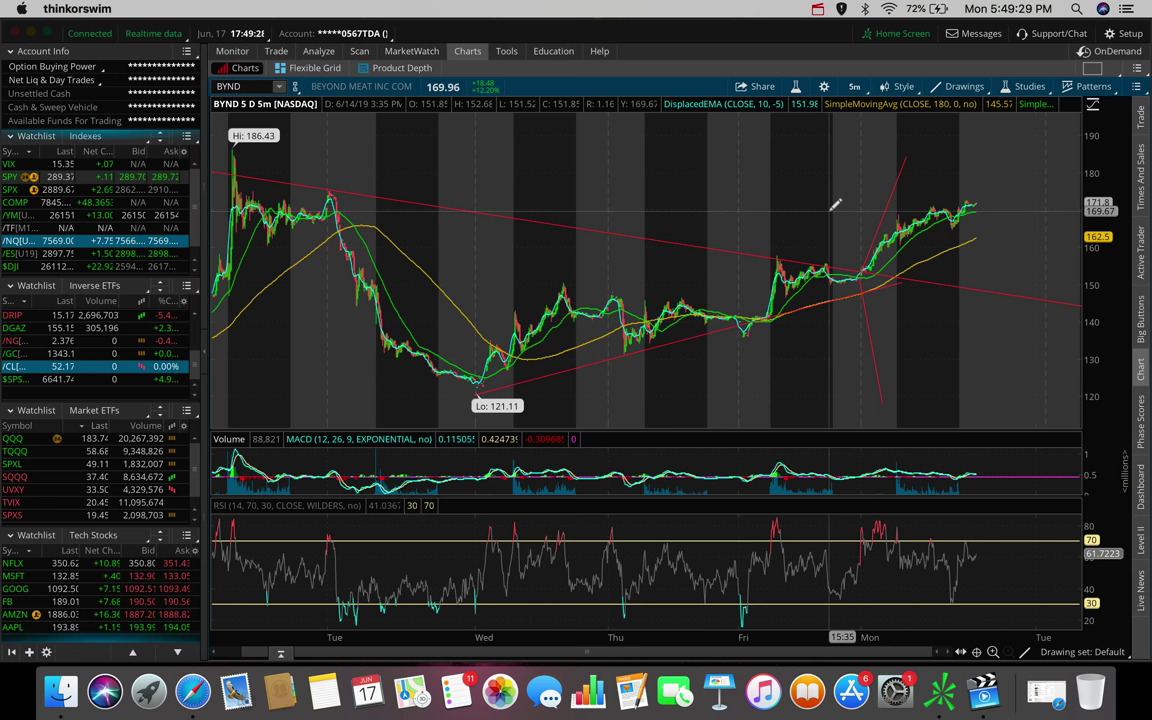
left_click_drag(913, 205, 815, 212)
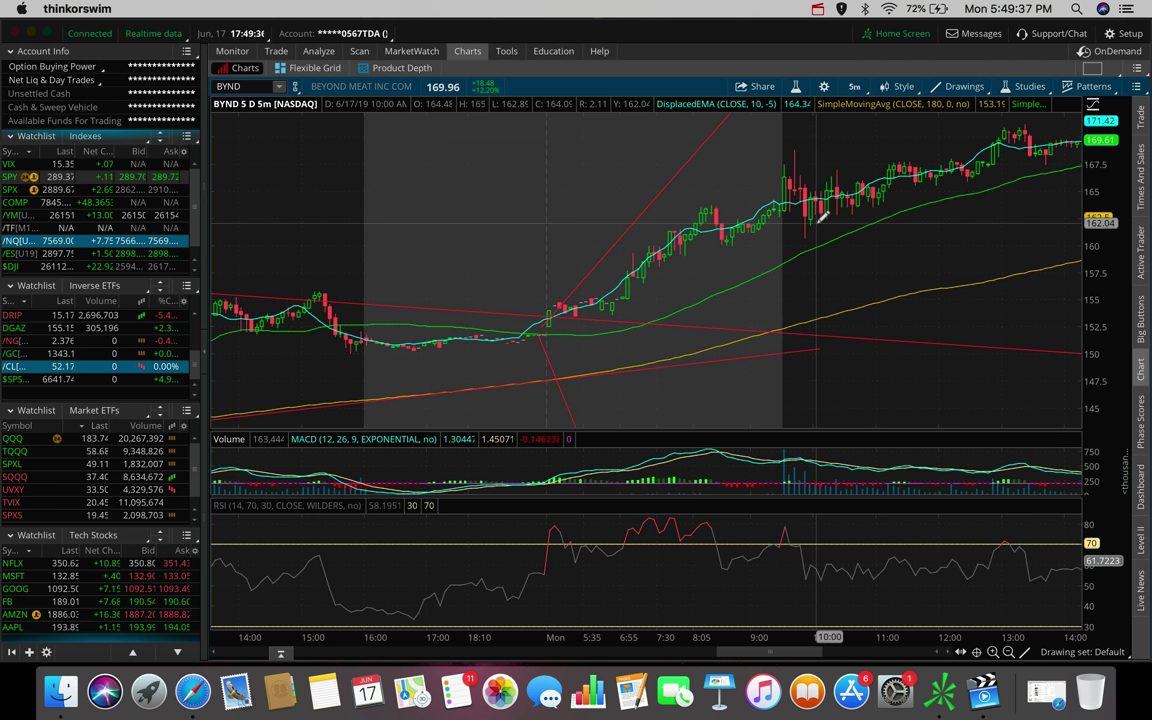
Measure Monday's rally, zoom out, then zoom in again on Friday evening through Monday.
left_click_drag(538, 334, 938, 185)
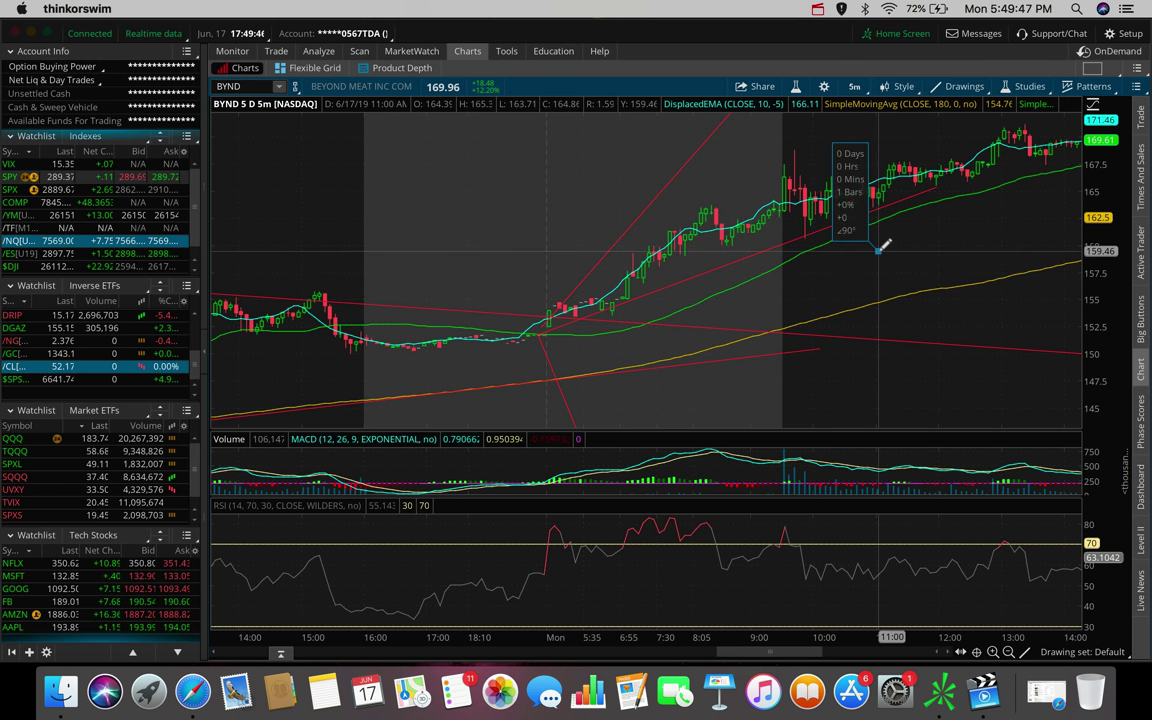
scroll(880, 246, "down", 5)
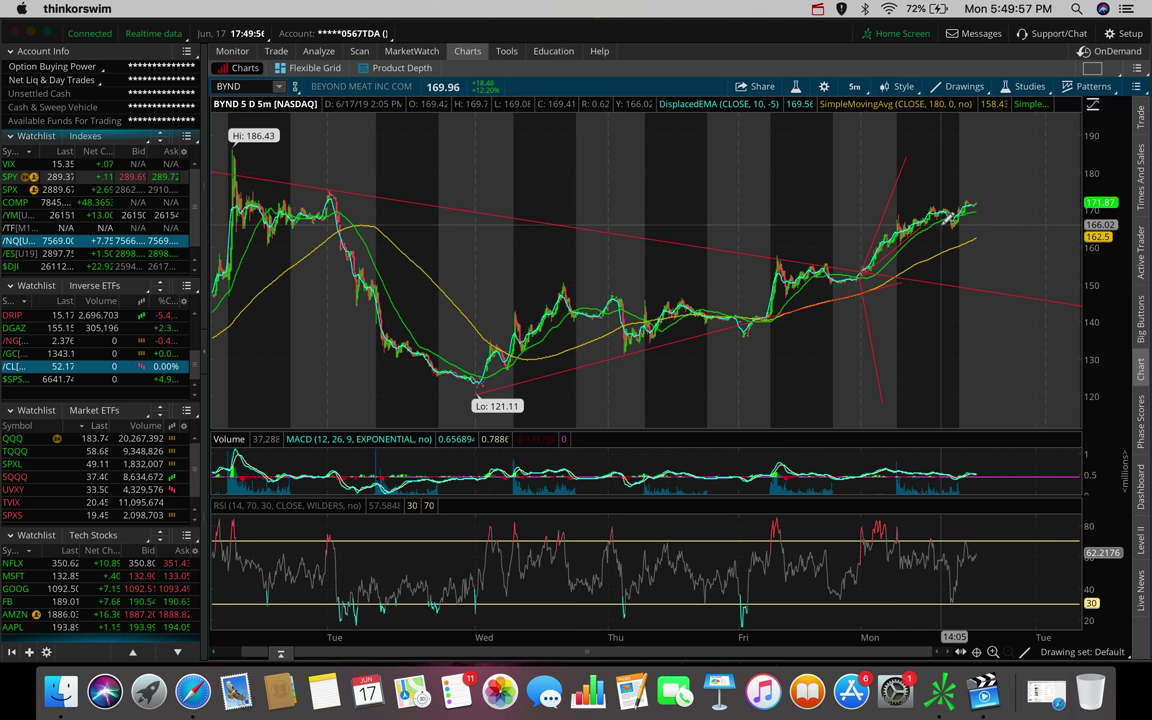
left_click_drag(955, 205, 843, 196)
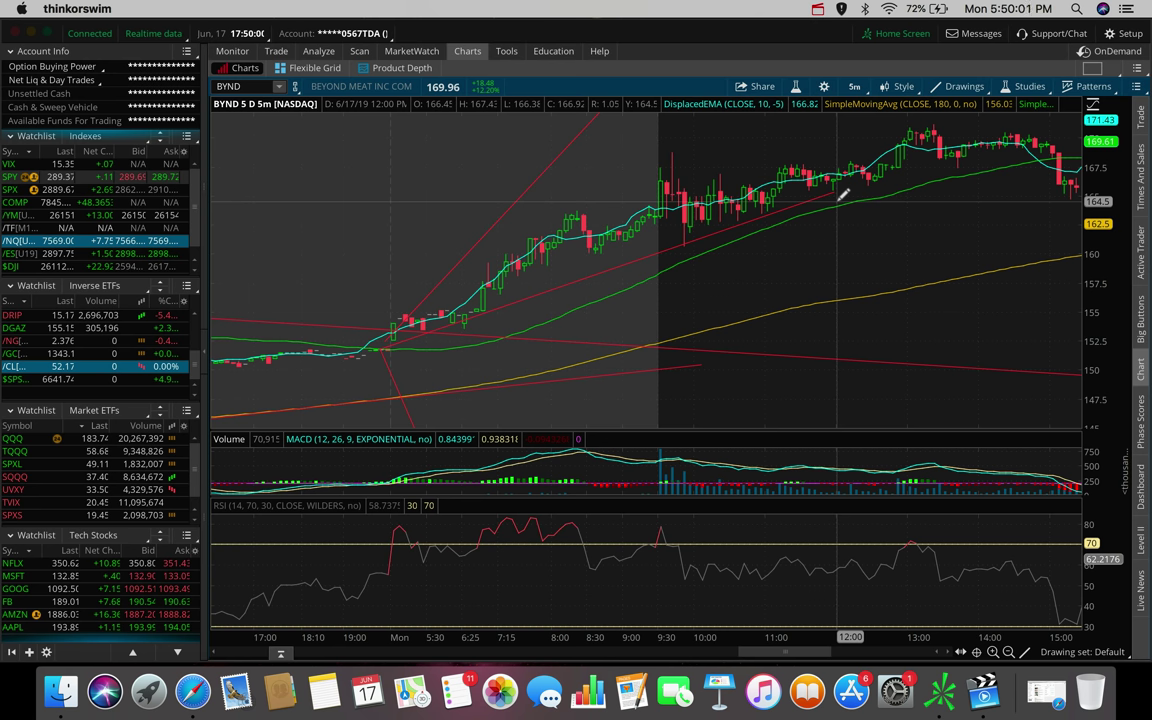
Change the BYND chart time frame to 1 D : 1m from Favorites.
left_click(855, 87)
left_click(832, 148)
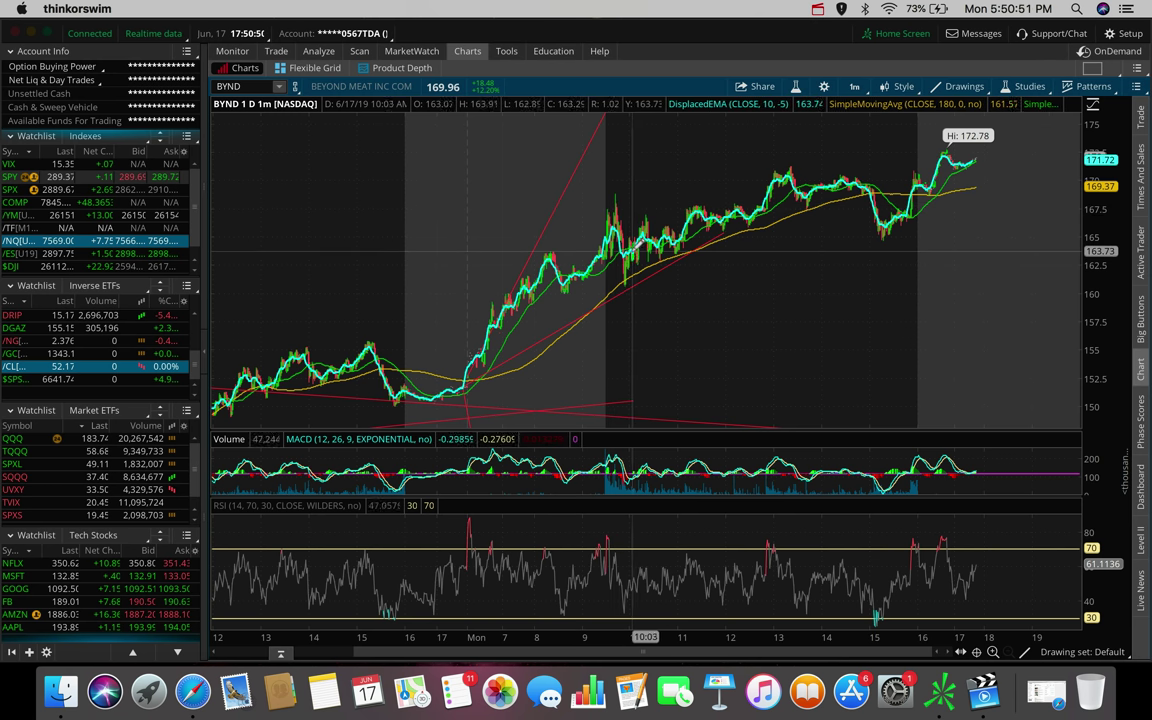
left_click_drag(590, 178, 630, 245)
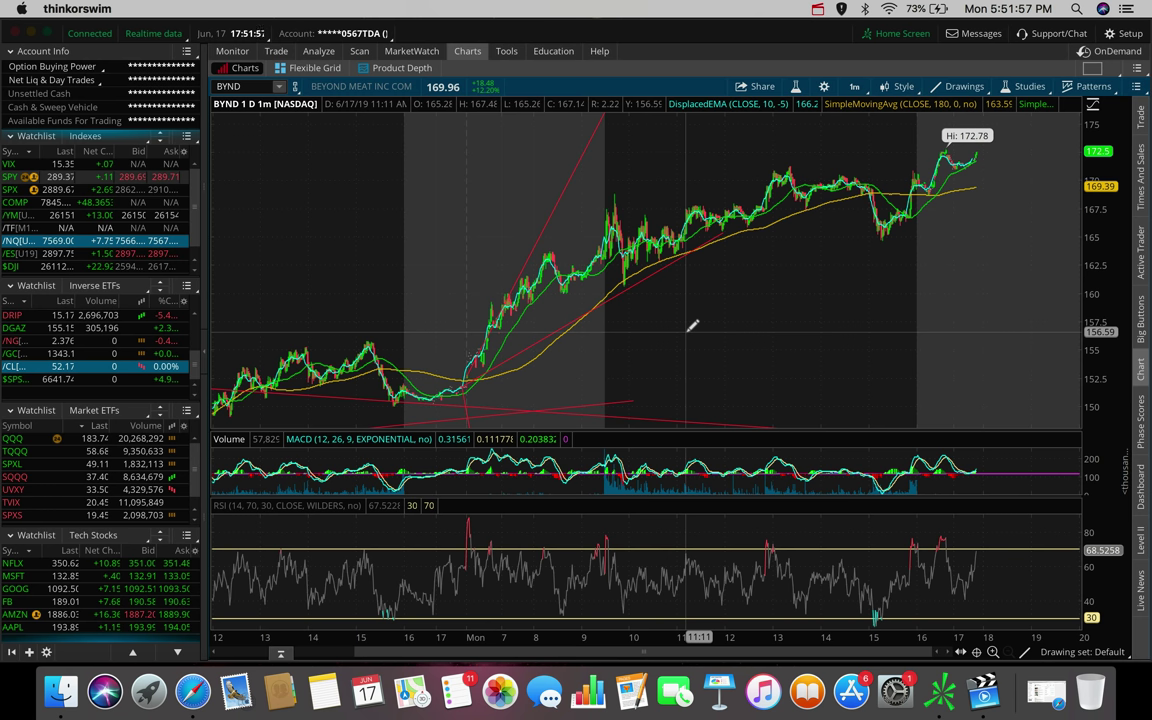
Change the BYND chart time frame to 180 D : 4h from Favorites.
left_click(857, 87)
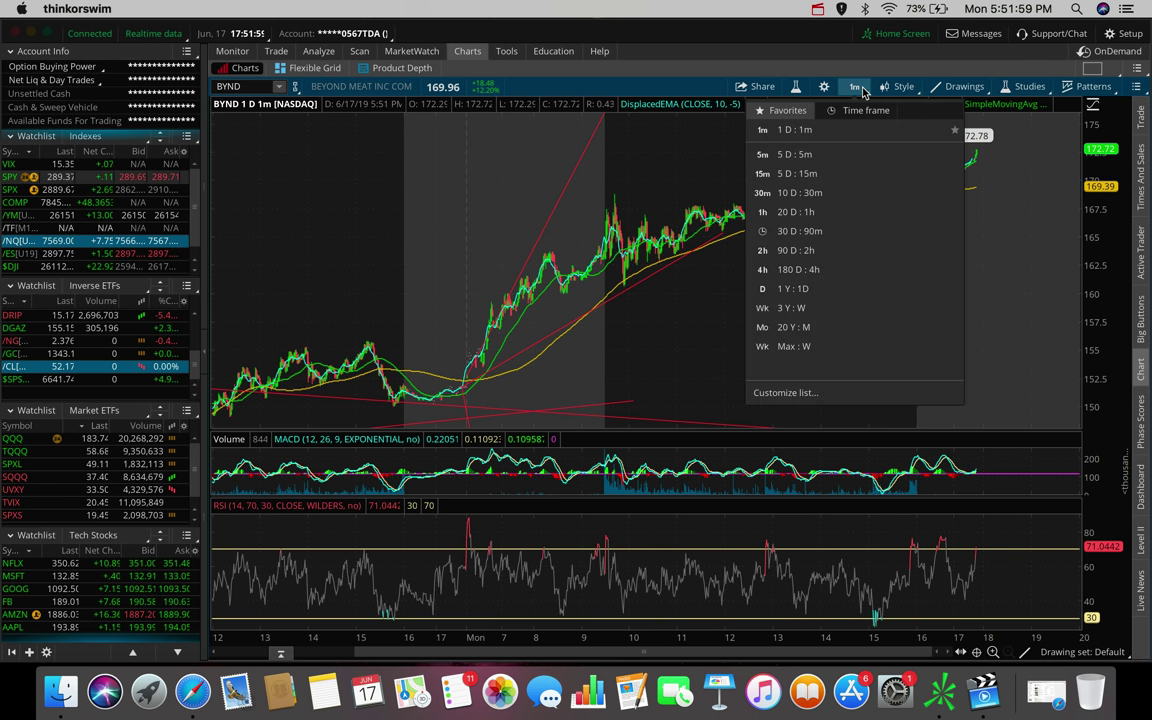
left_click(794, 269)
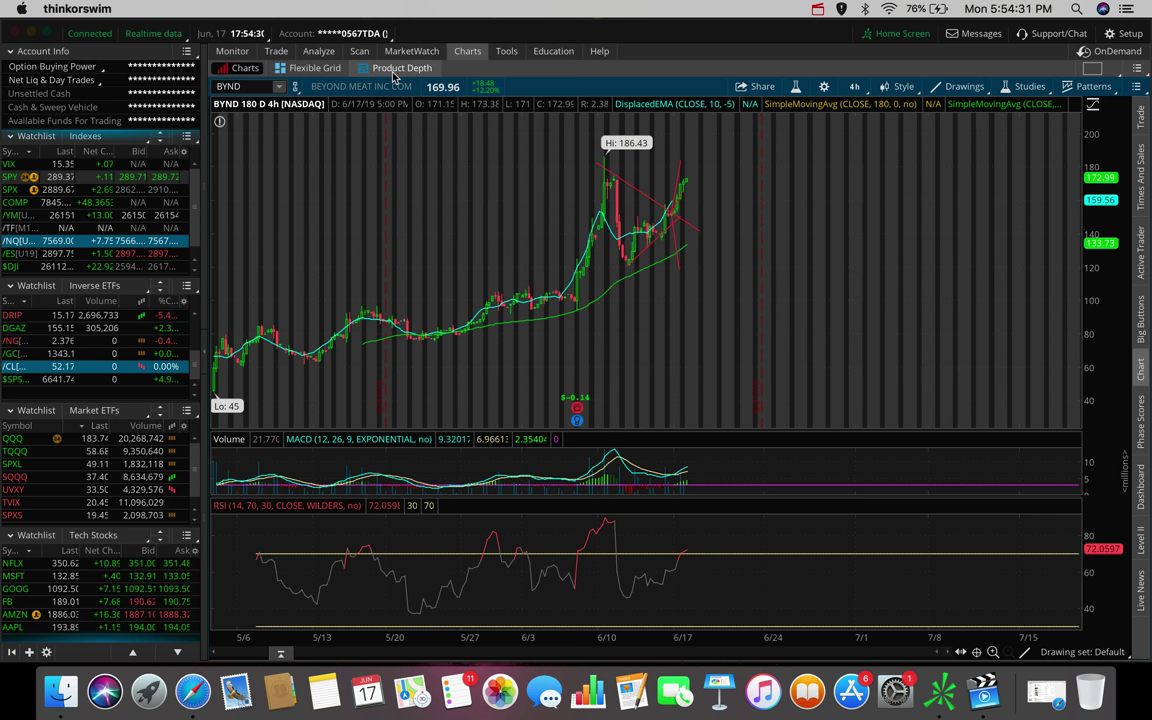
Chart /GC gold futures from the Inverse ETFs watchlist in place of BYND.
scroll(60, 327, "down", 3)
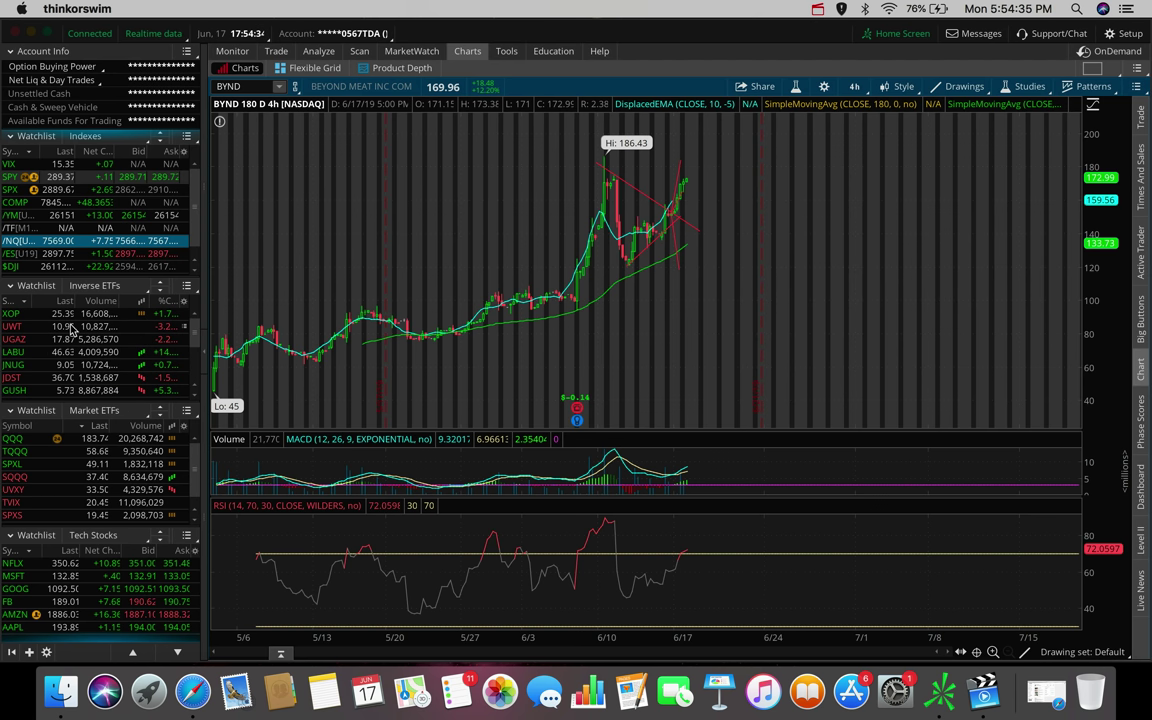
scroll(60, 327, "up", 3)
left_click(31, 378)
scroll(28, 350, "down", 3)
scroll(25, 333, "up", 3)
left_click(20, 353)
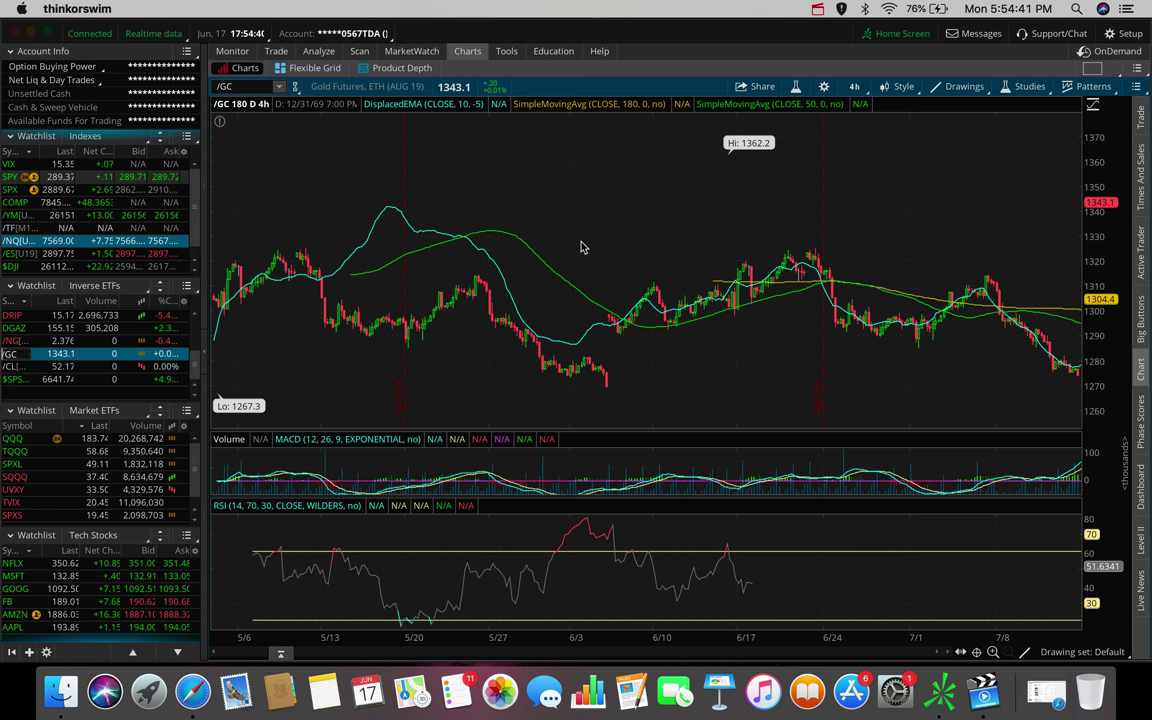
Zoom the gold chart into recent weeks and measure the latest bars' move.
left_click_drag(990, 159, 830, 170)
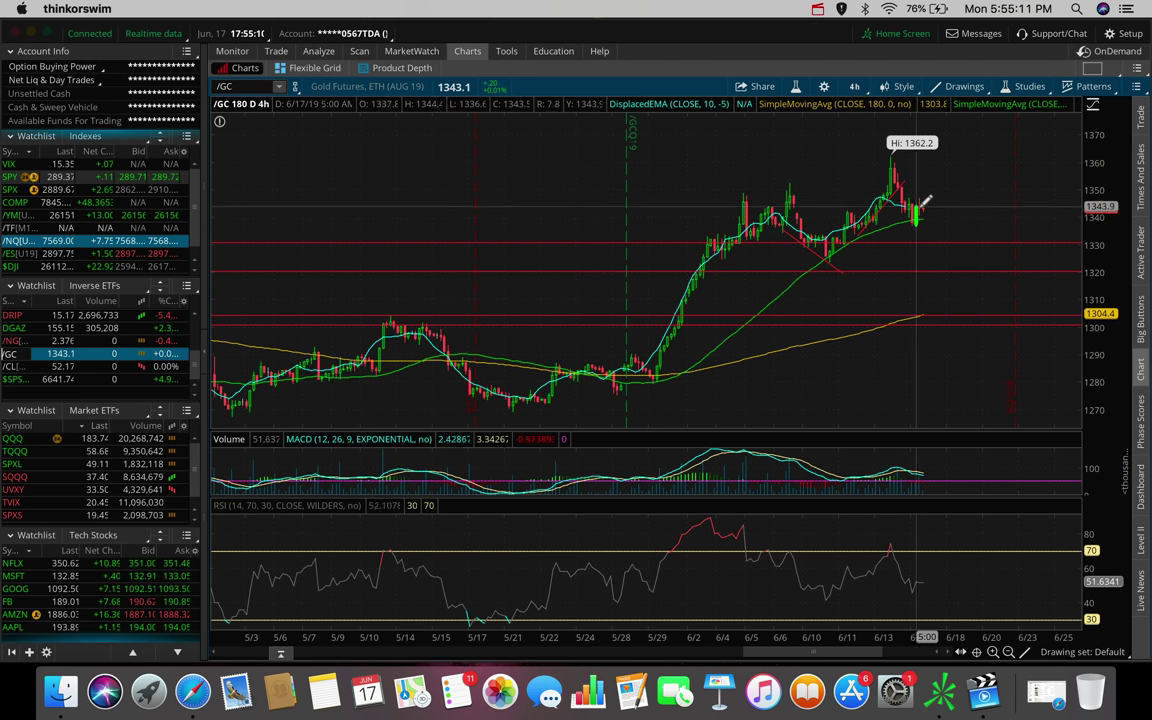
mouse_move(922, 199)
left_mouse_down()
mouse_move(955, 148)
mouse_move(928, 203)
left_mouse_up()
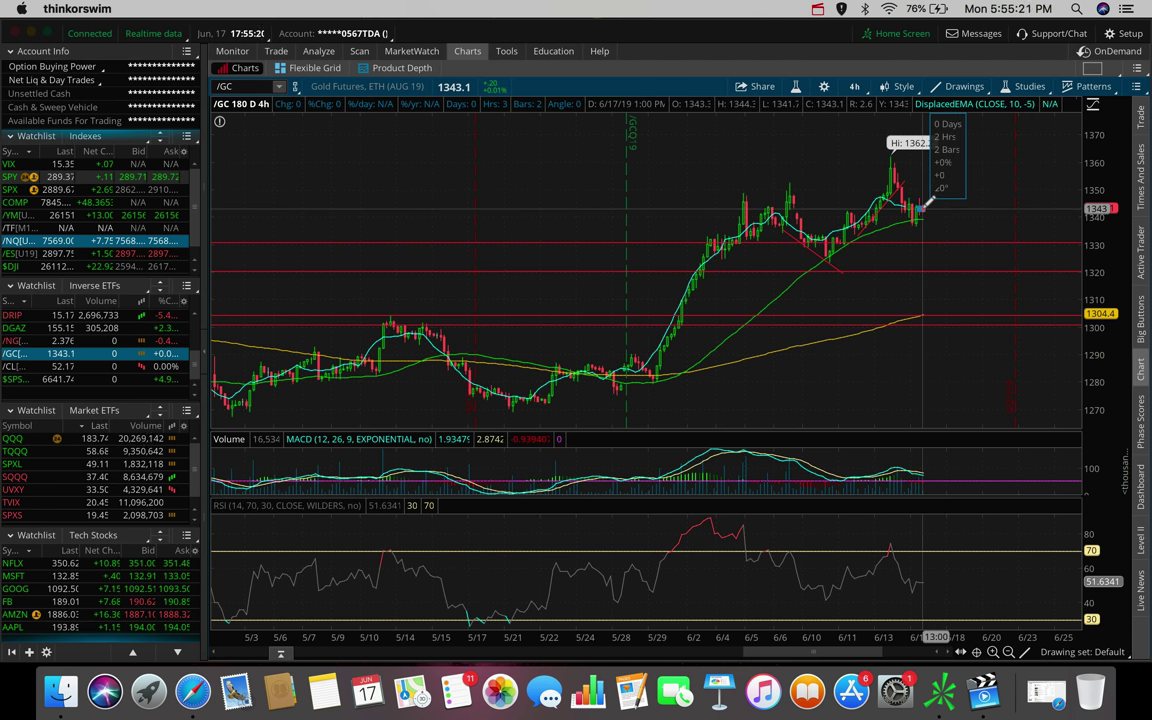
left_click_drag(928, 203, 928, 203)
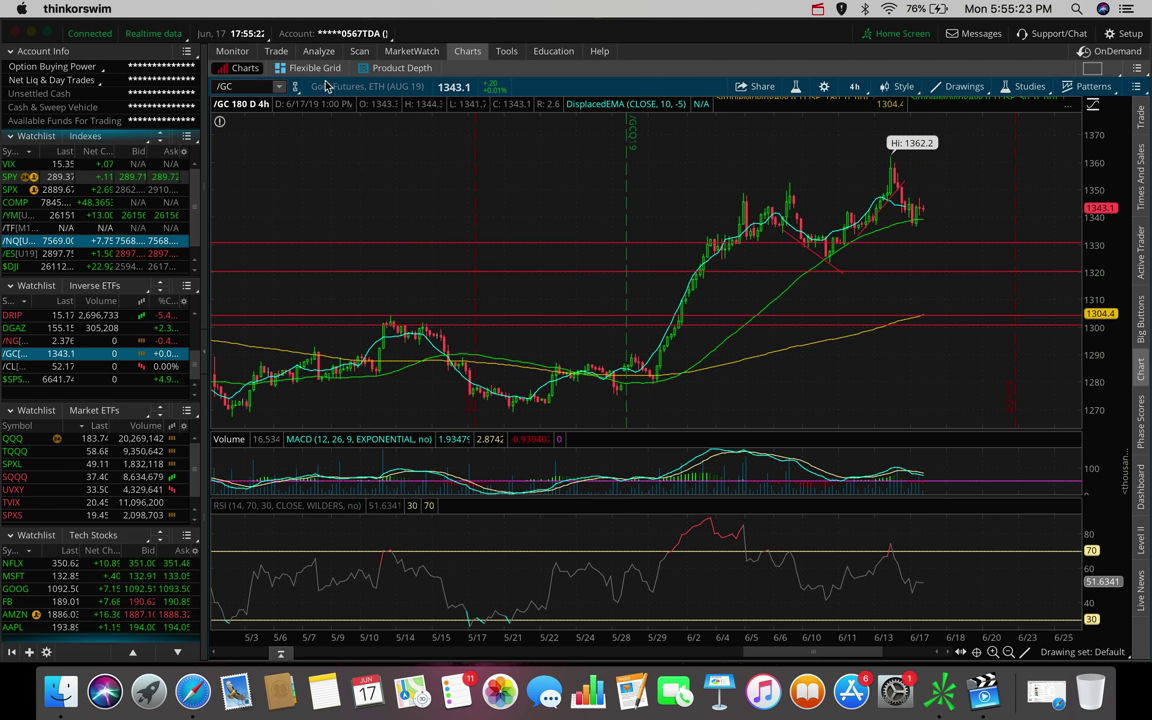
Chart JNUG, the junior gold miners 3X bull ETF, via the JNU symbol search.
left_click(235, 86)
type("JNUG")
left_click(229, 100)
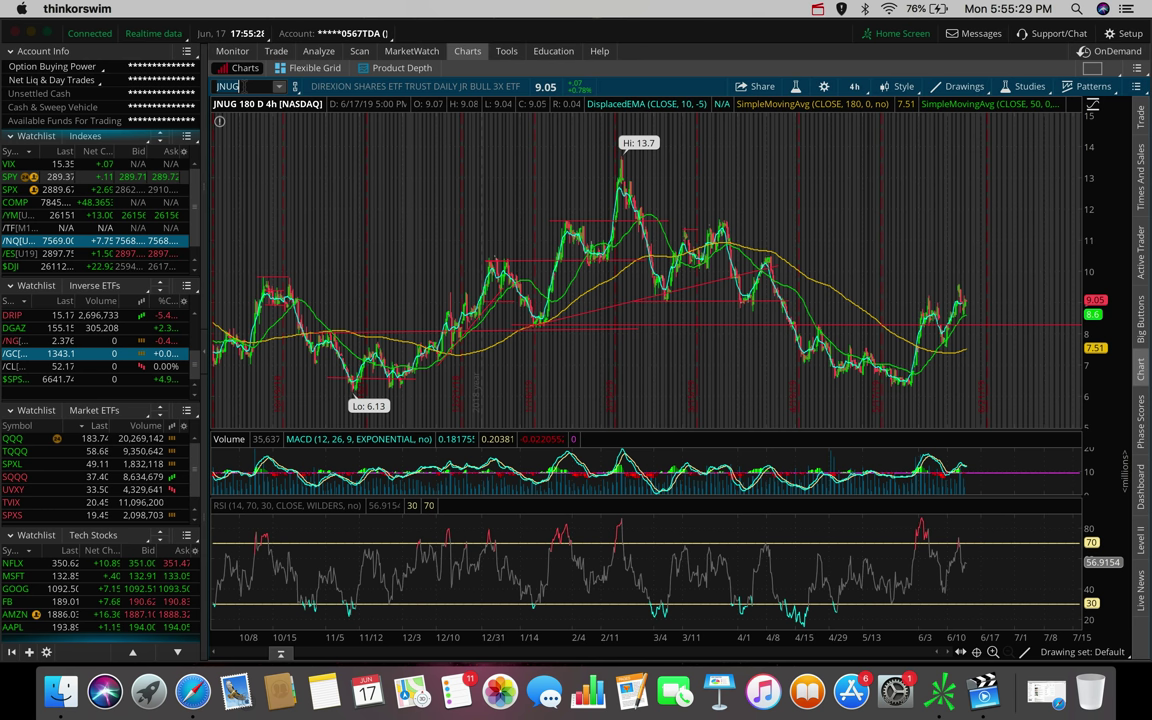
left_click(250, 86)
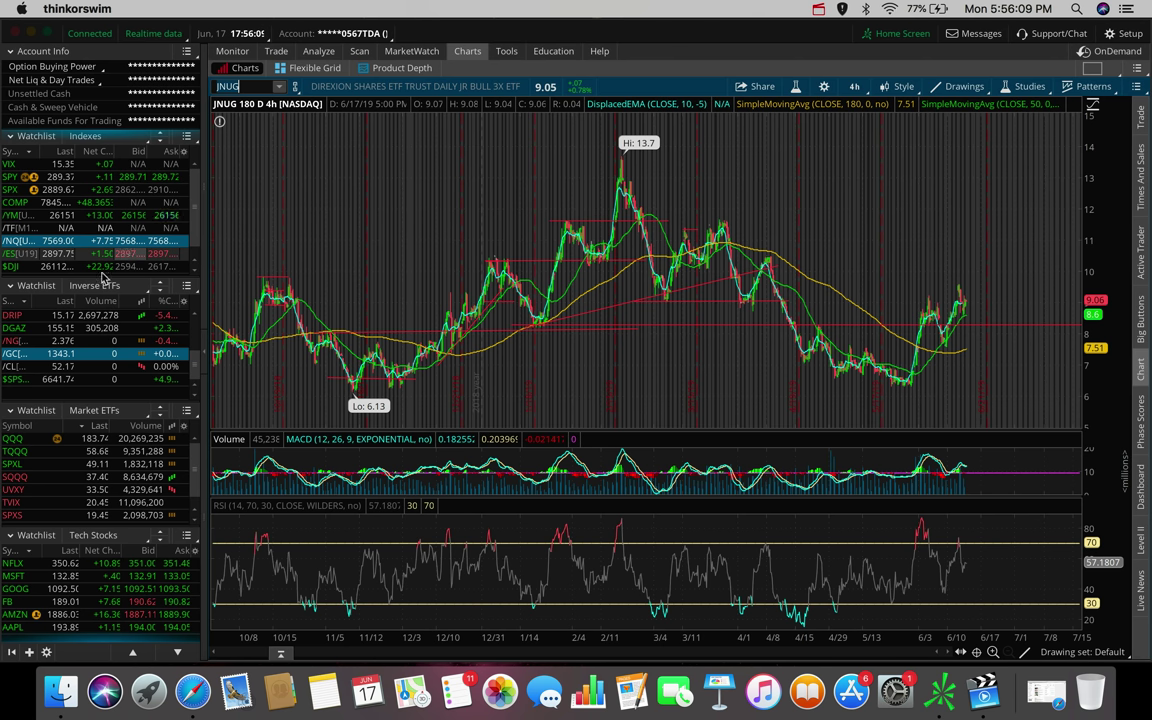
Chart /CL crude futures, zoom into the late May–June bars, then zoom back out.
left_click(9, 368)
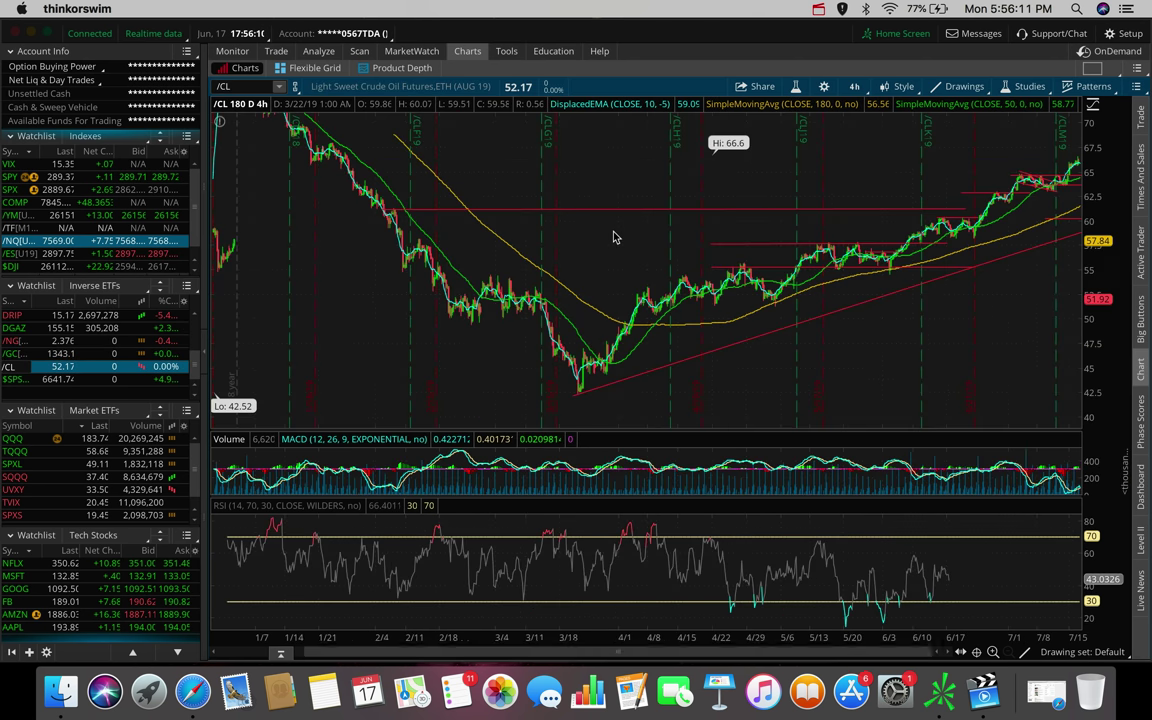
left_click_drag(1003, 291, 905, 298)
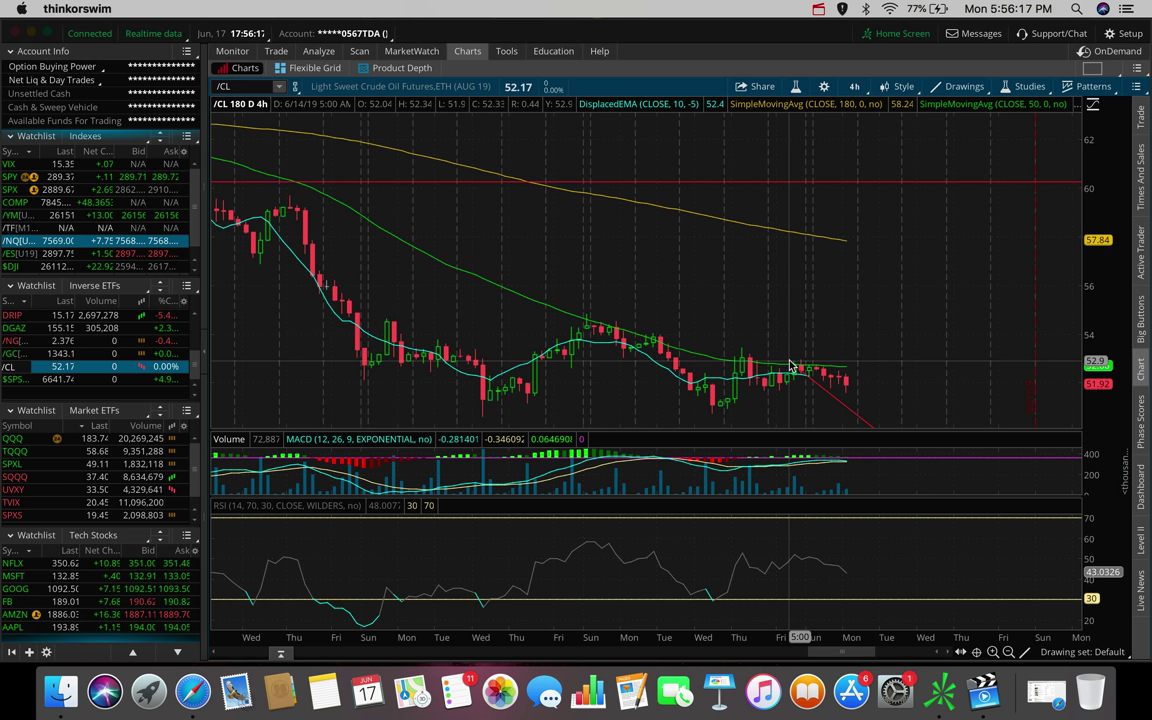
scroll(860, 365, "down", 5)
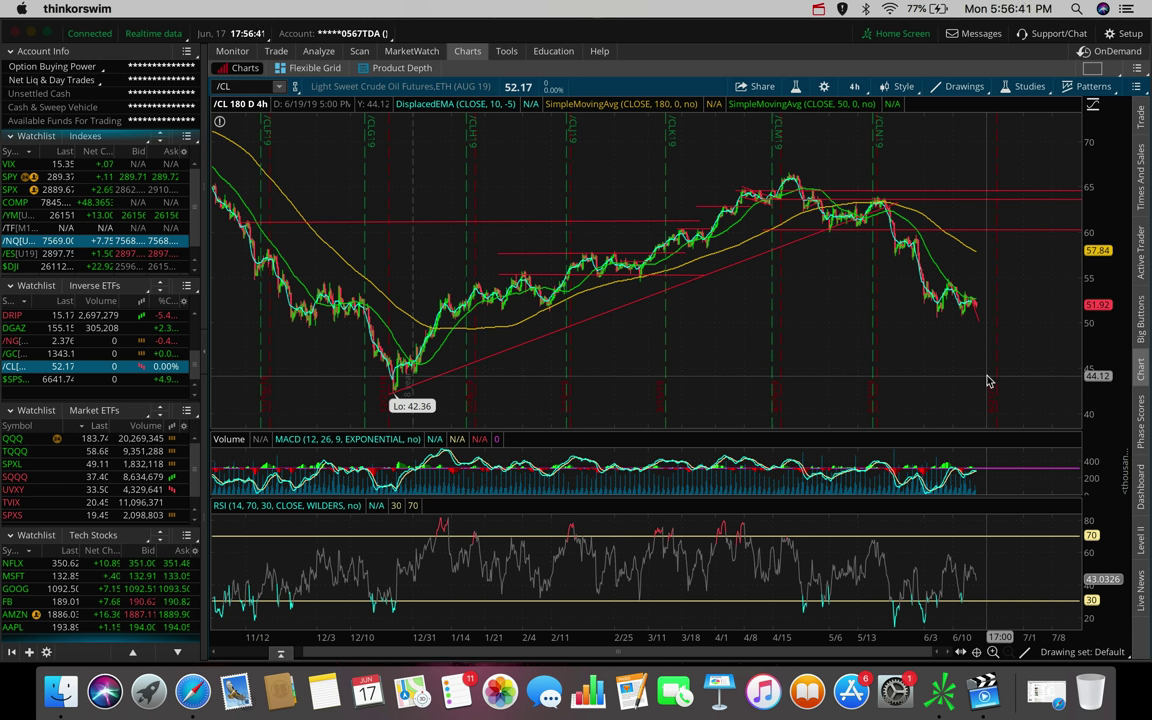
Measure the drop from the last crude oil candle, then chart DWT.
scroll(882, 290, "up", 3)
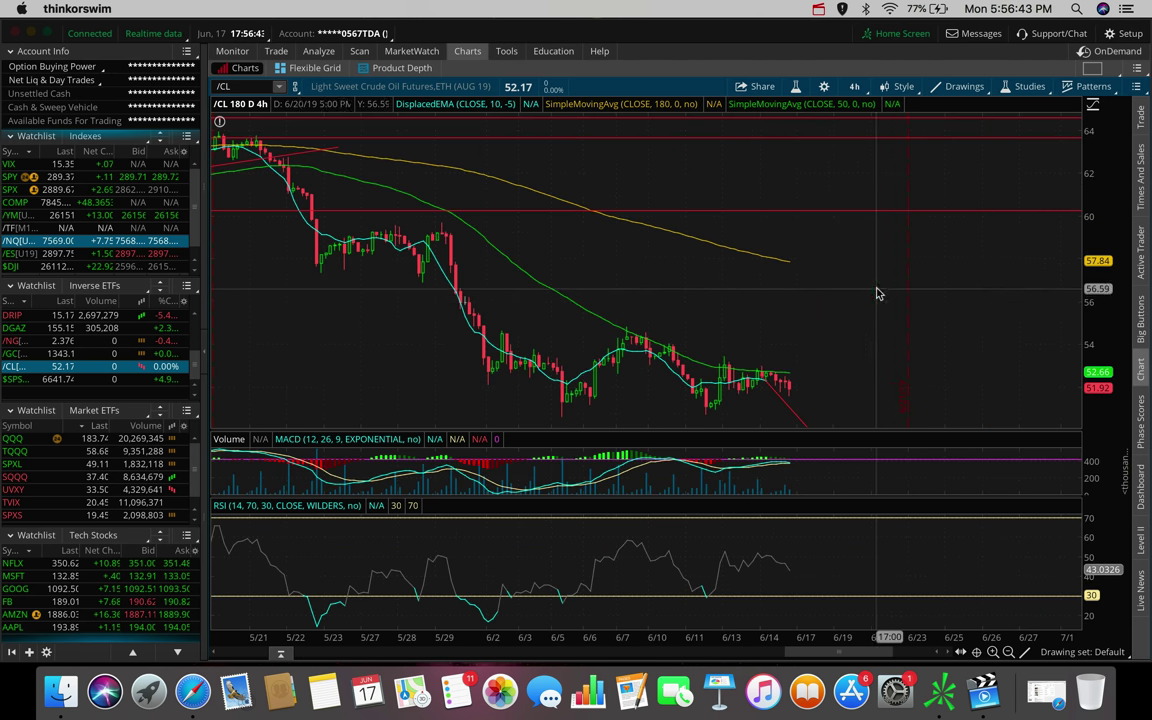
mouse_move(789, 385)
left_mouse_down()
mouse_move(807, 420)
mouse_move(790, 390)
left_mouse_up()
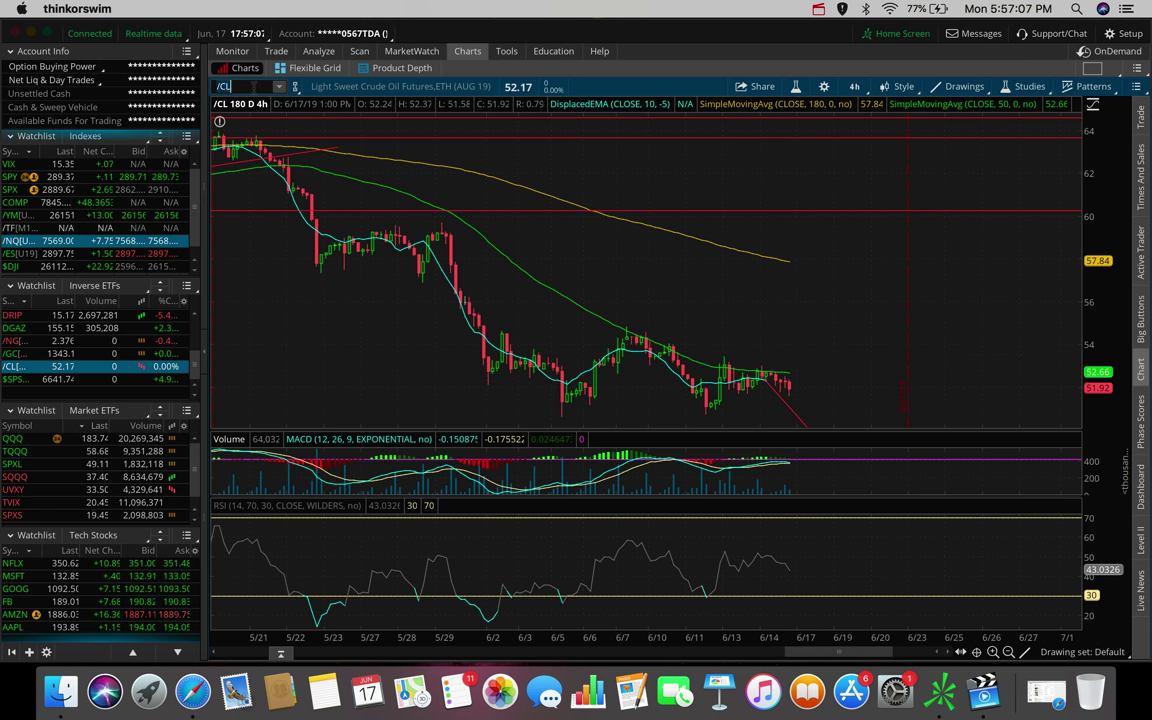
type("DWT")
key("Return")
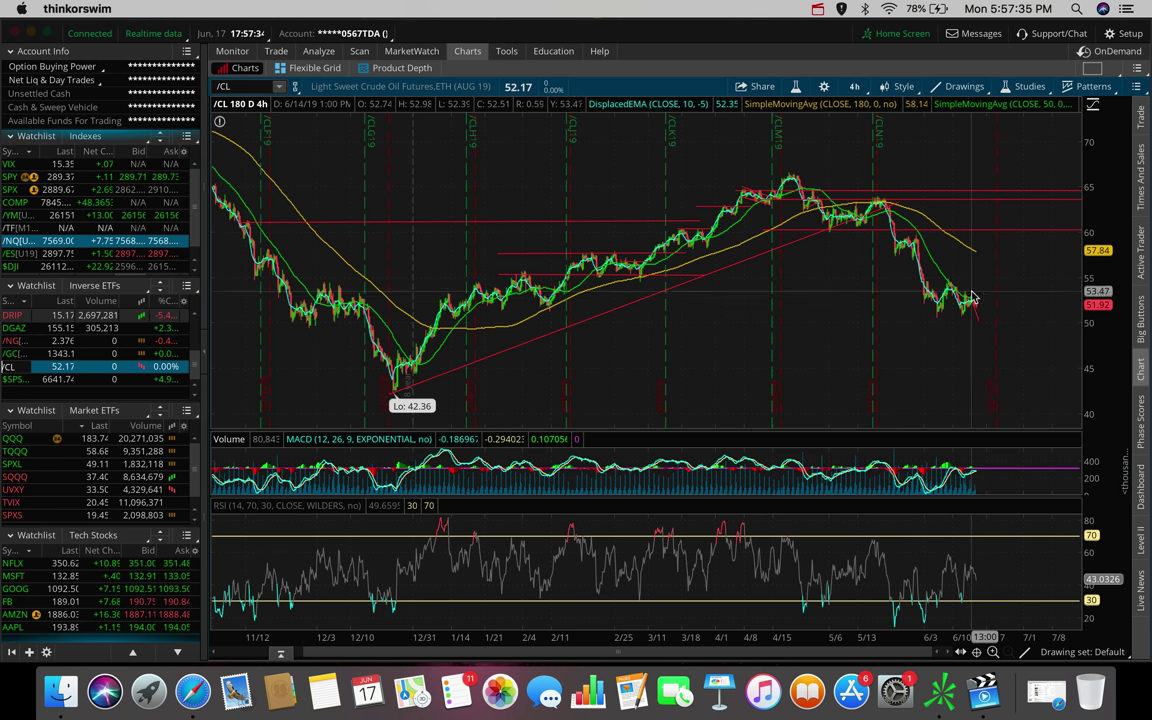
Chart UWT, the 3X long crude oil ETN, in place of DWT.
left_click(237, 86)
type("UWT")
key("Return")
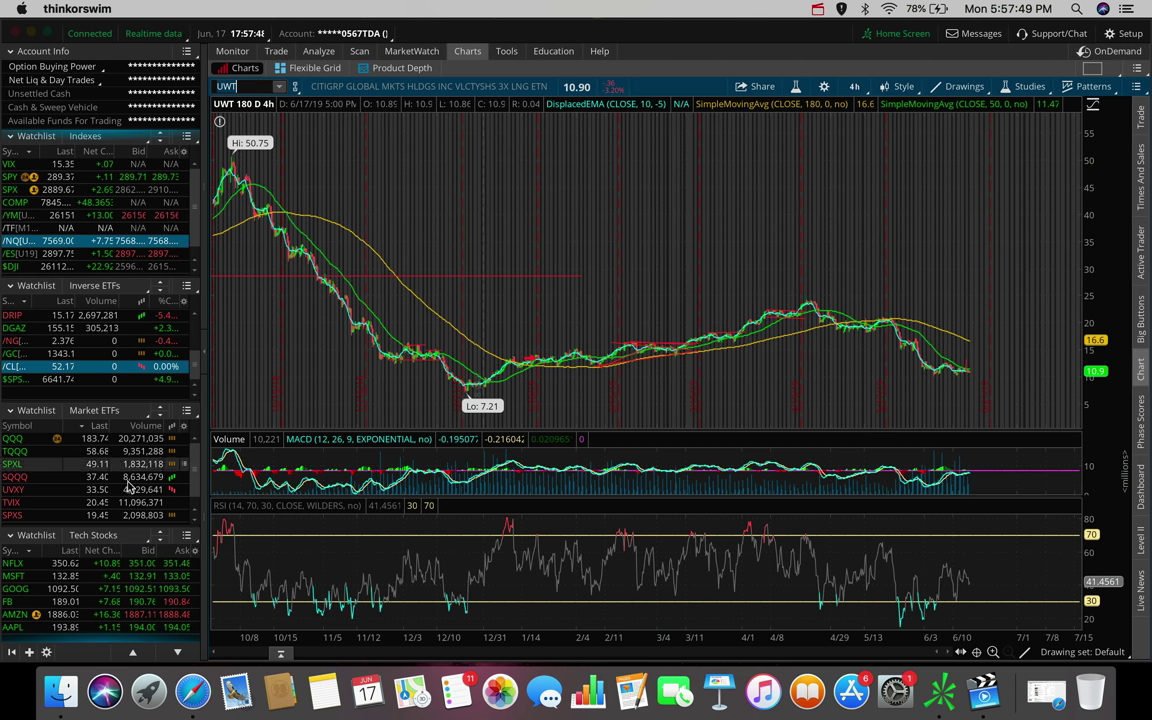
Chart Facebook (FB) from the Tech Stocks watchlist.
left_click(12, 603)
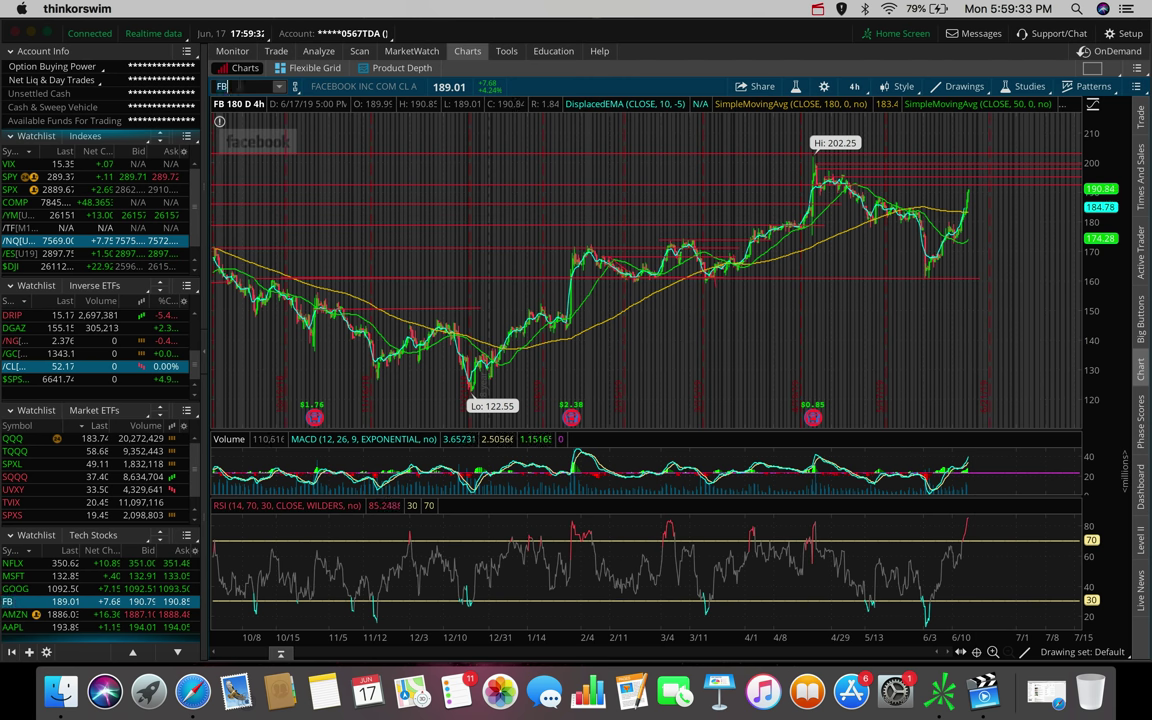
Enter AMD as the chart symbol to replace Facebook.
left_click(240, 86)
type("A")
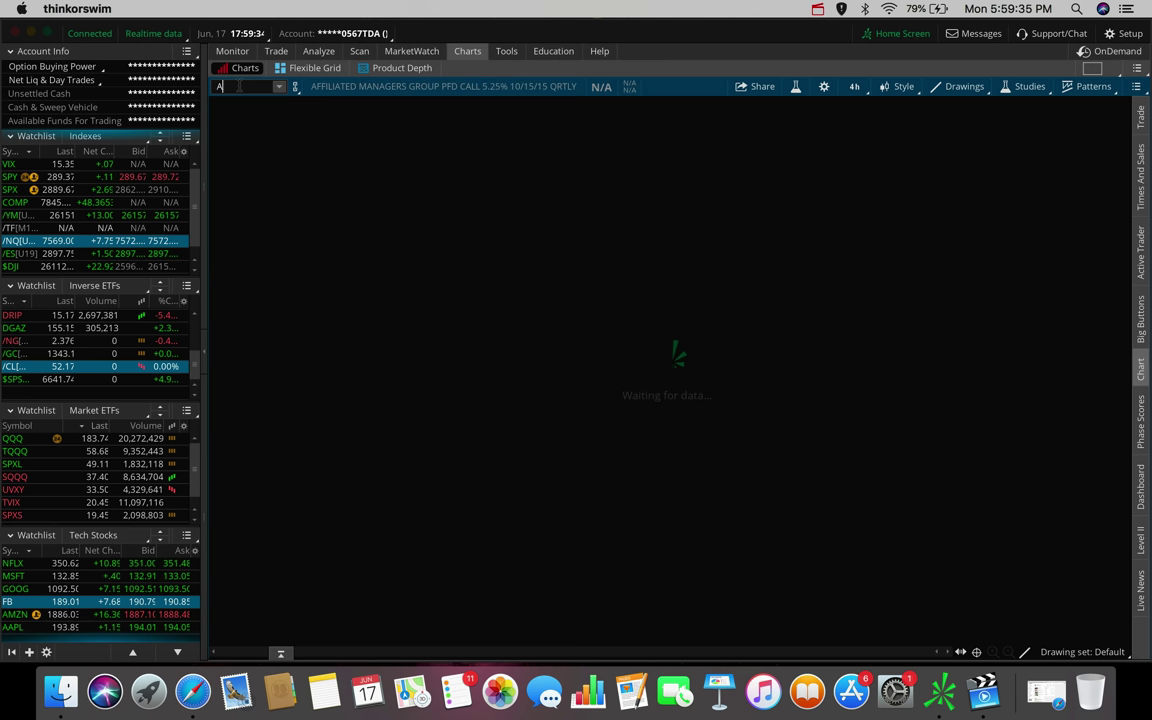
type("MD")
key("Return")
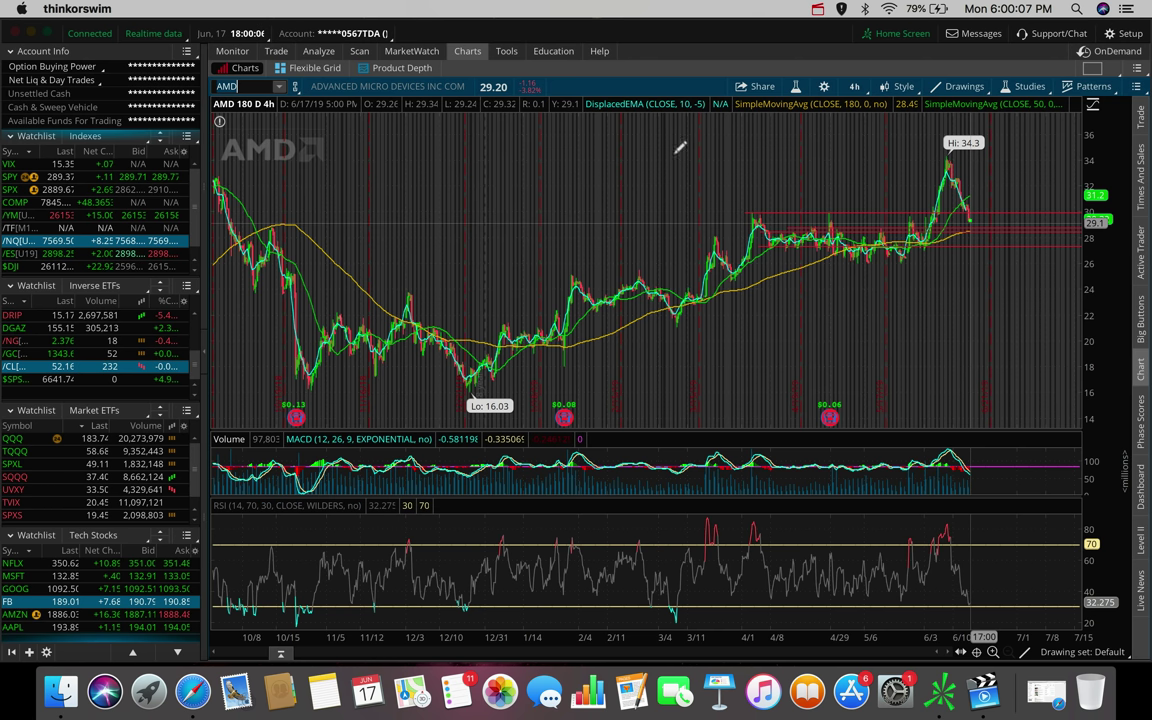
Step the chart through Micron (MU), Qualcomm (QCOM) and Intel (INTC), then clear the symbol box.
type("MU")
key("Return")
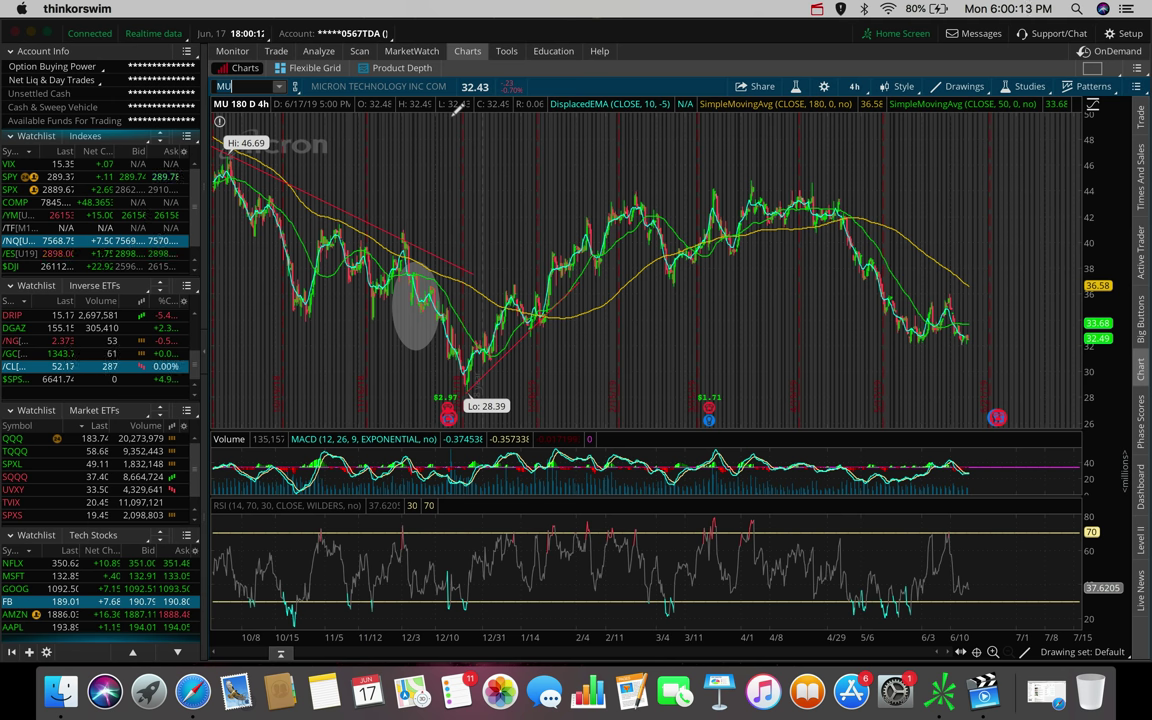
type("QCOM")
key("Return")
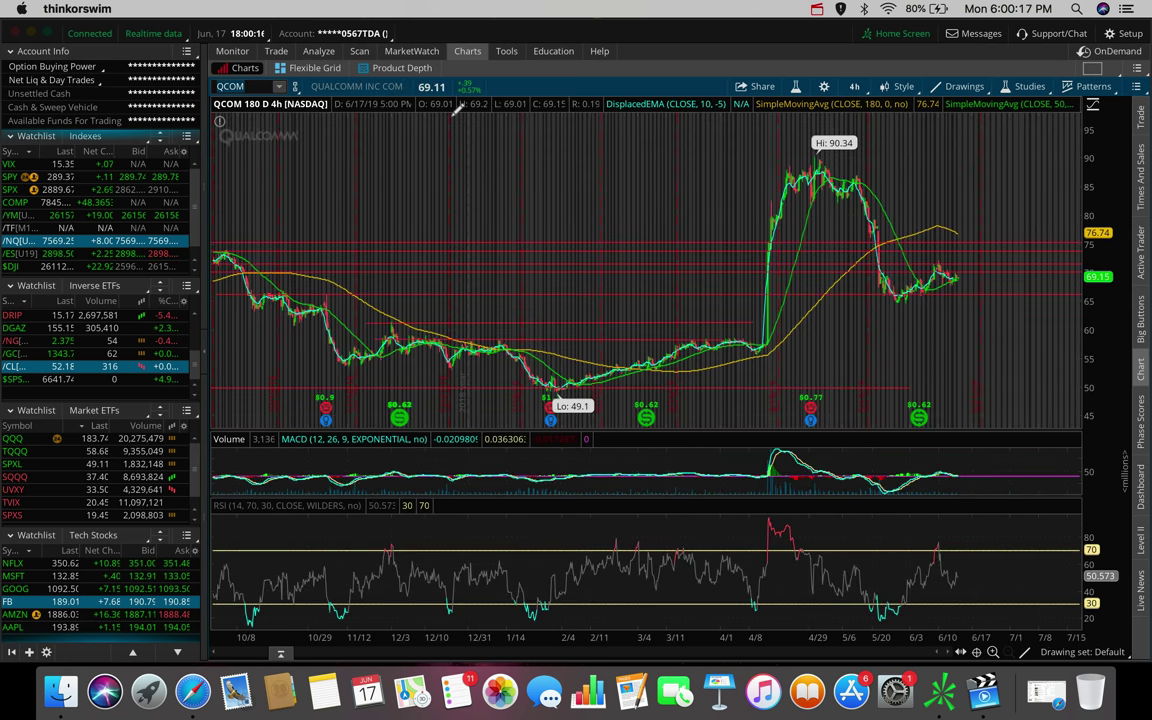
type("INTC")
key("Return")
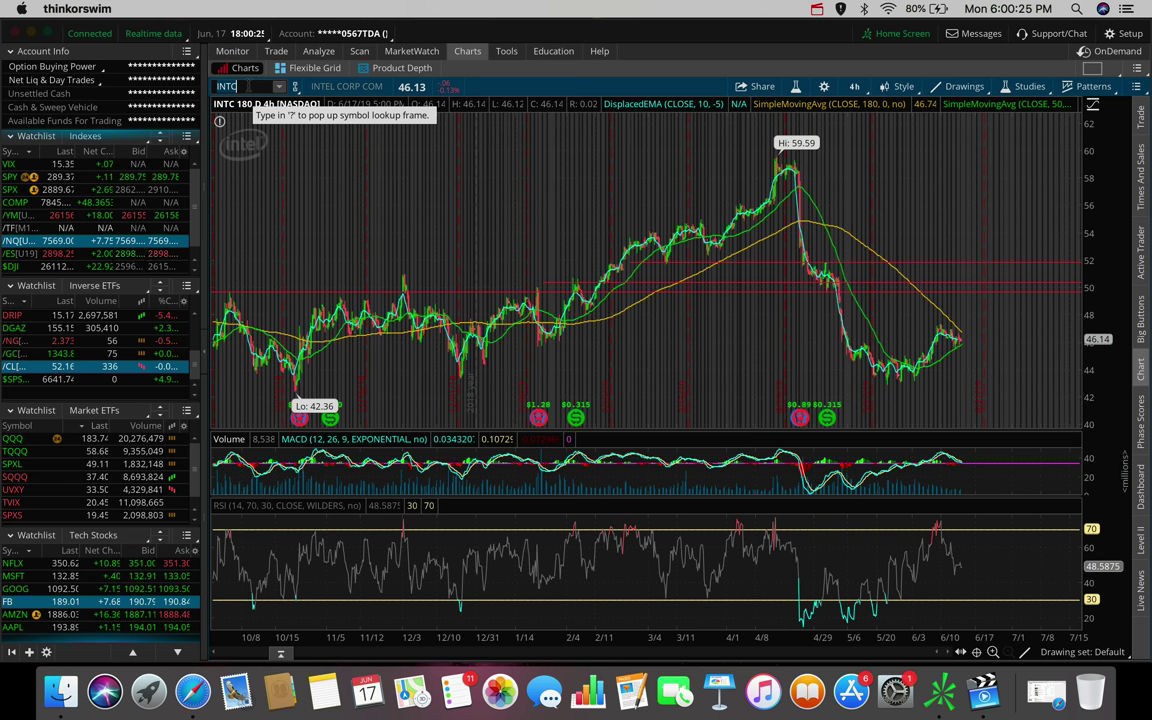
left_click(248, 87)
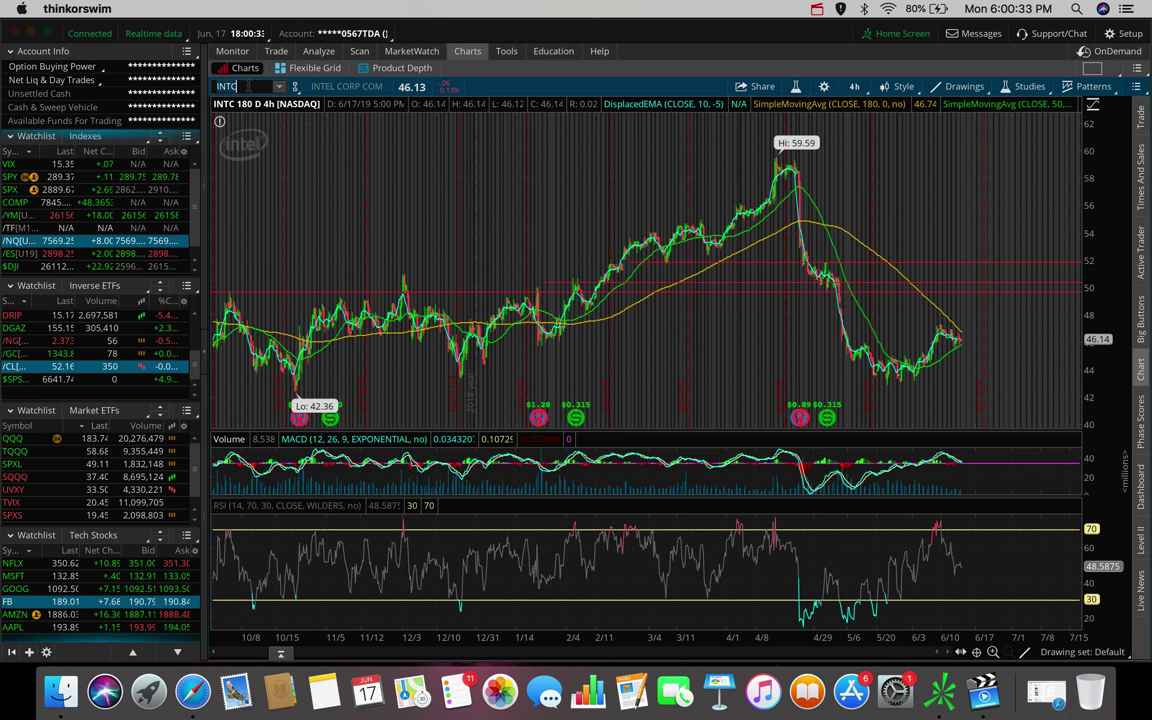
key("BackSpace")
key("BackSpace")
key("BackSpace")
key("BackSpace")
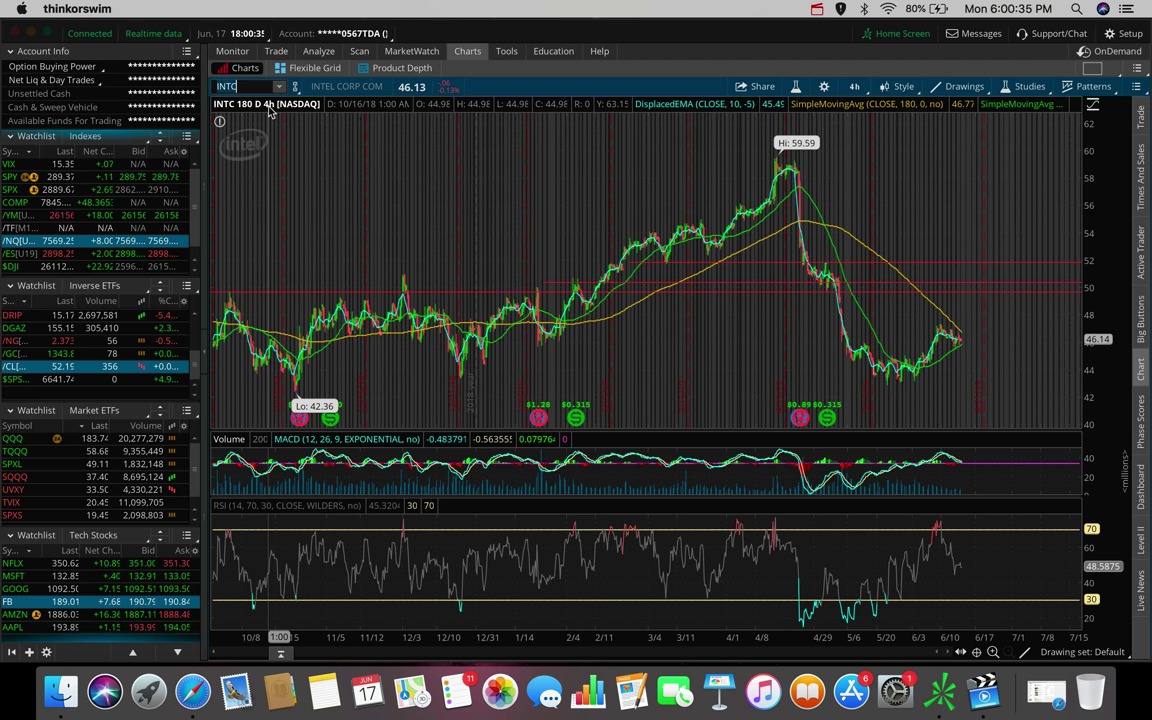
Load the Tesla (TSLA) chart in place of INTC and leave the symbol box.
type("TSLA")
key("Return")
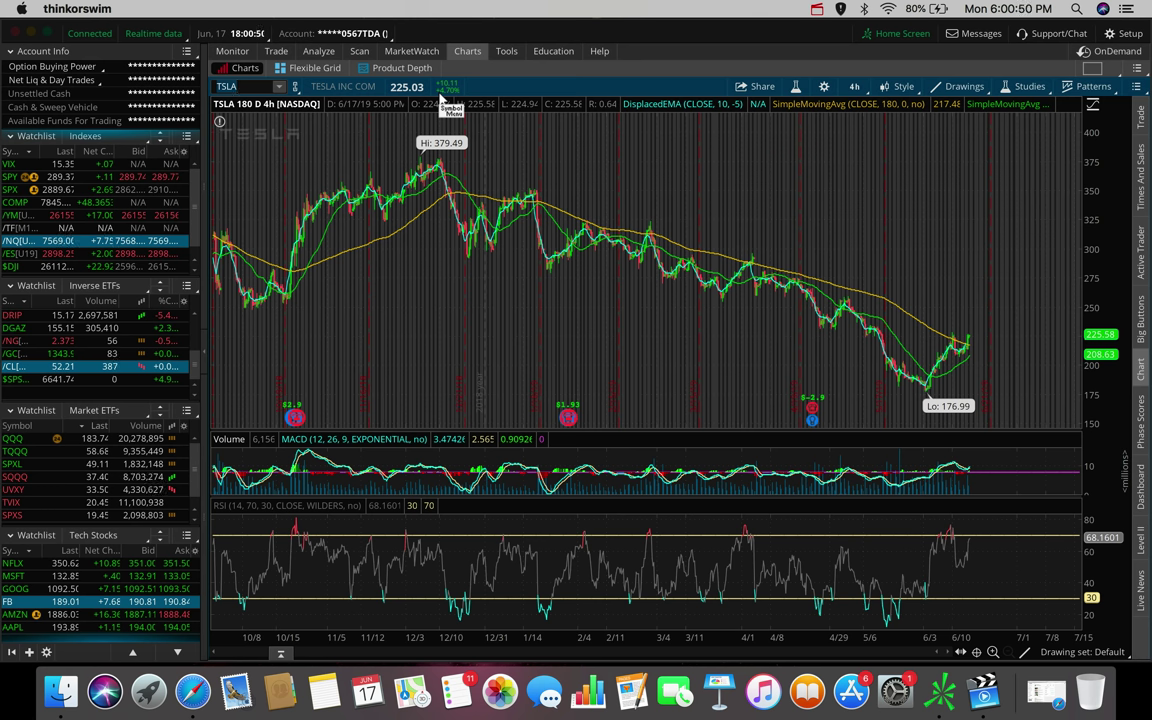
key("Return")
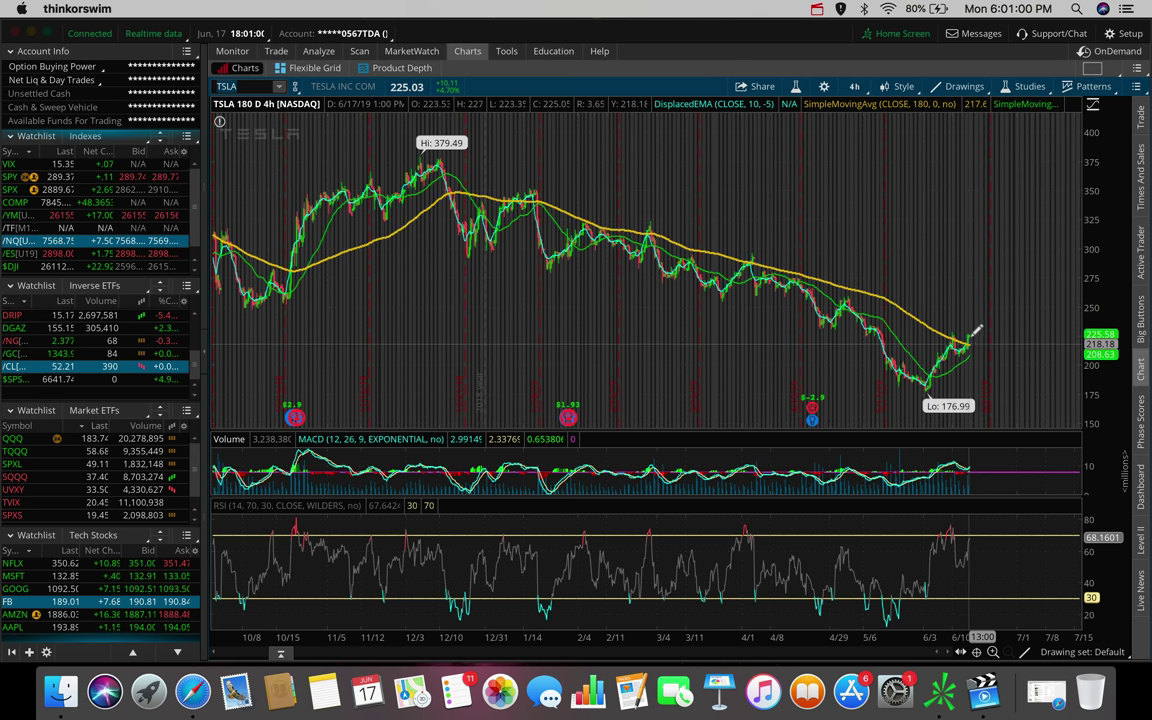
key("F4")
key("Escape")
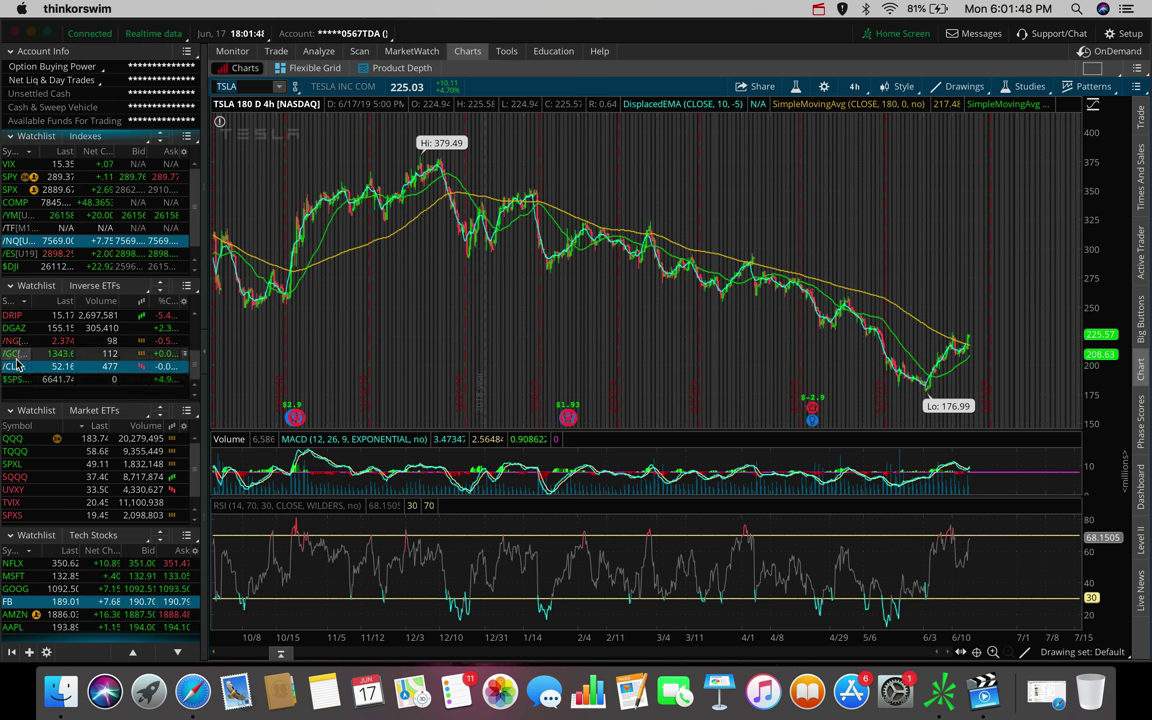
Zoom DRIP into late May through June, then switch the chart to XOP.
left_click(15, 315)
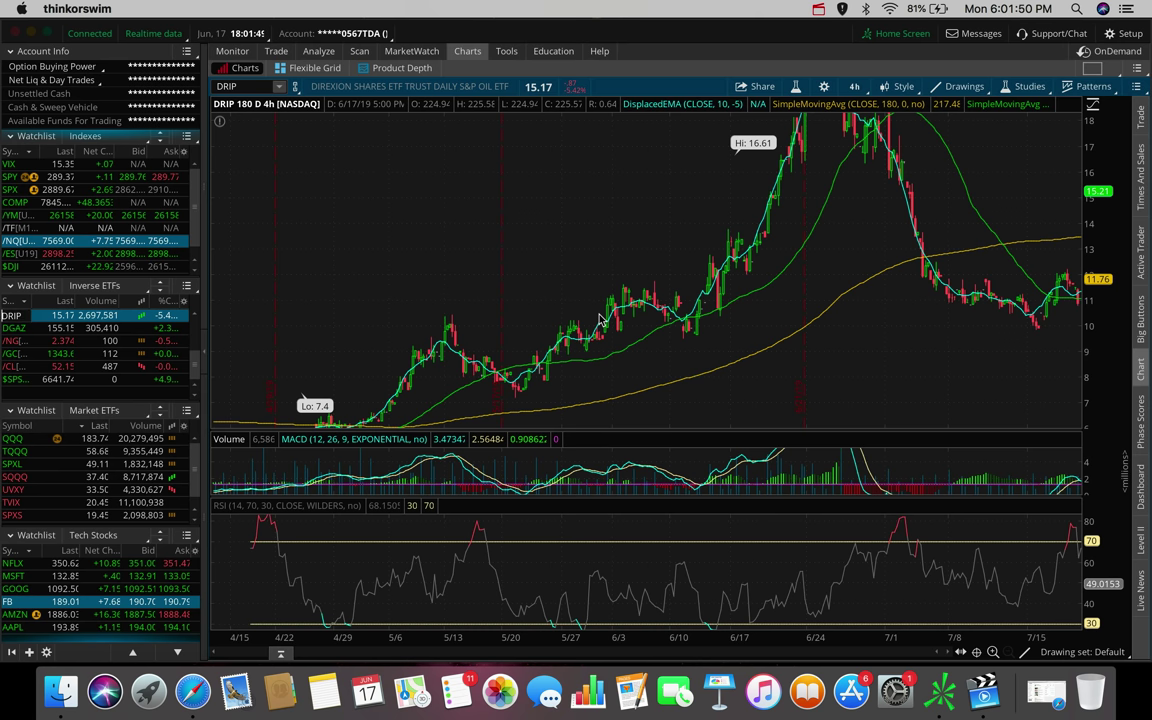
left_click_drag(820, 300, 829, 289)
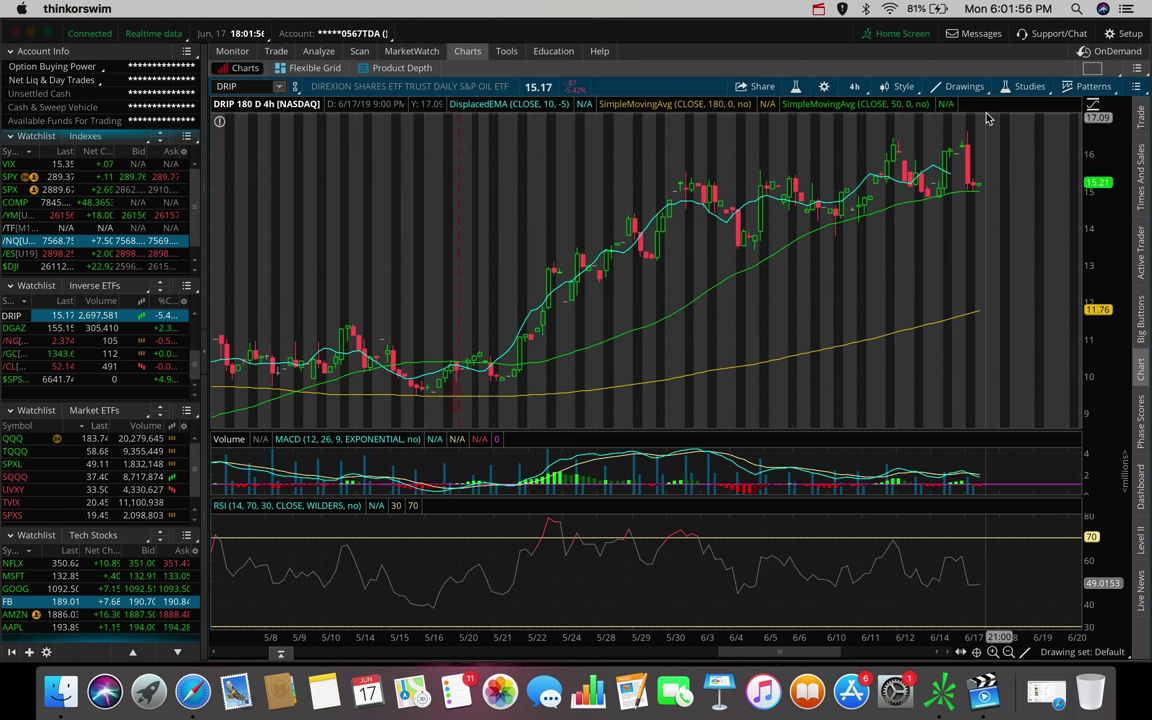
scroll(90, 362, "down", 5)
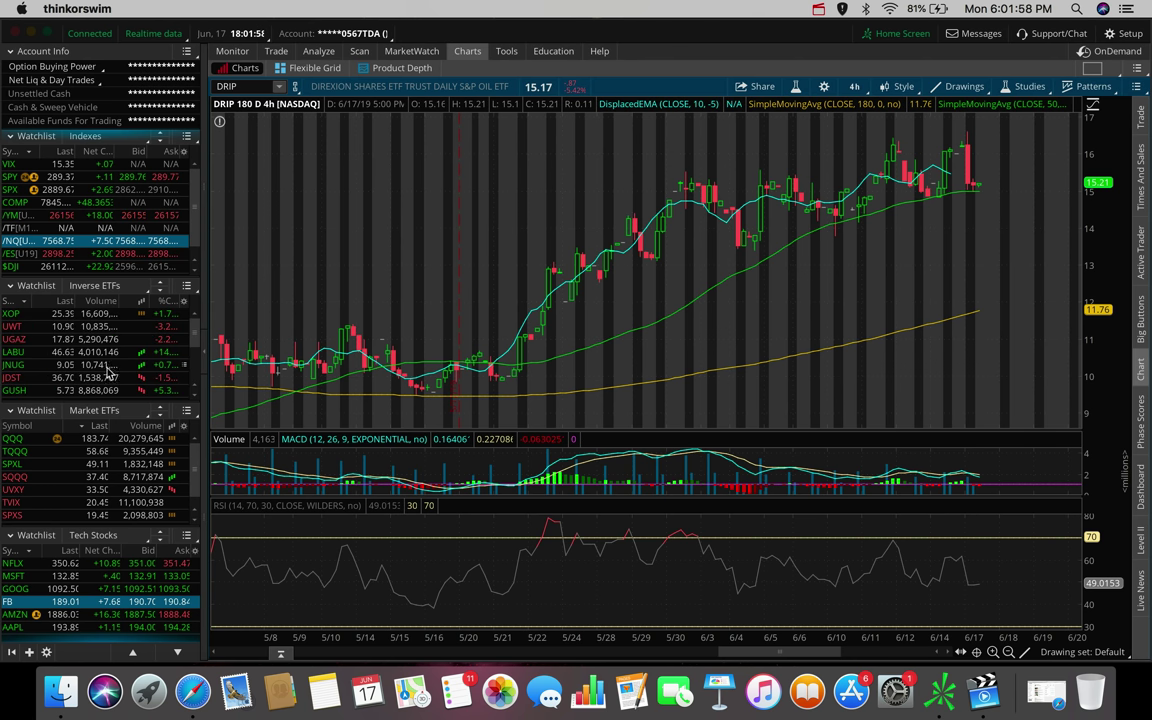
left_click(10, 314)
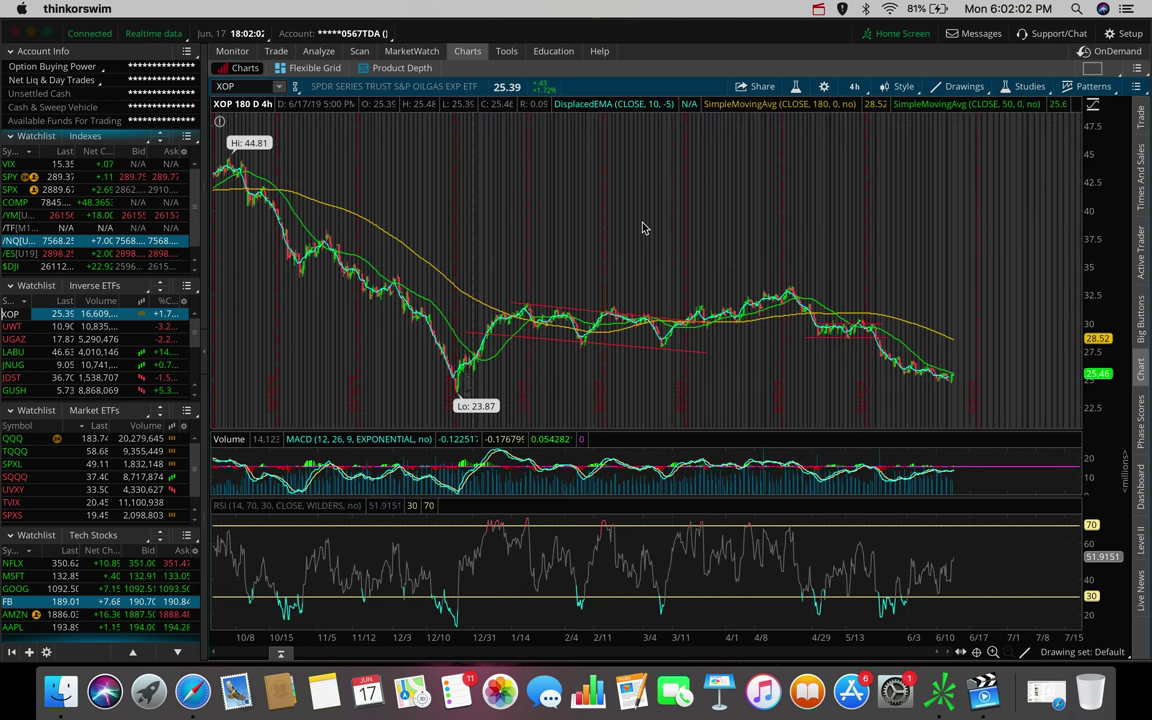